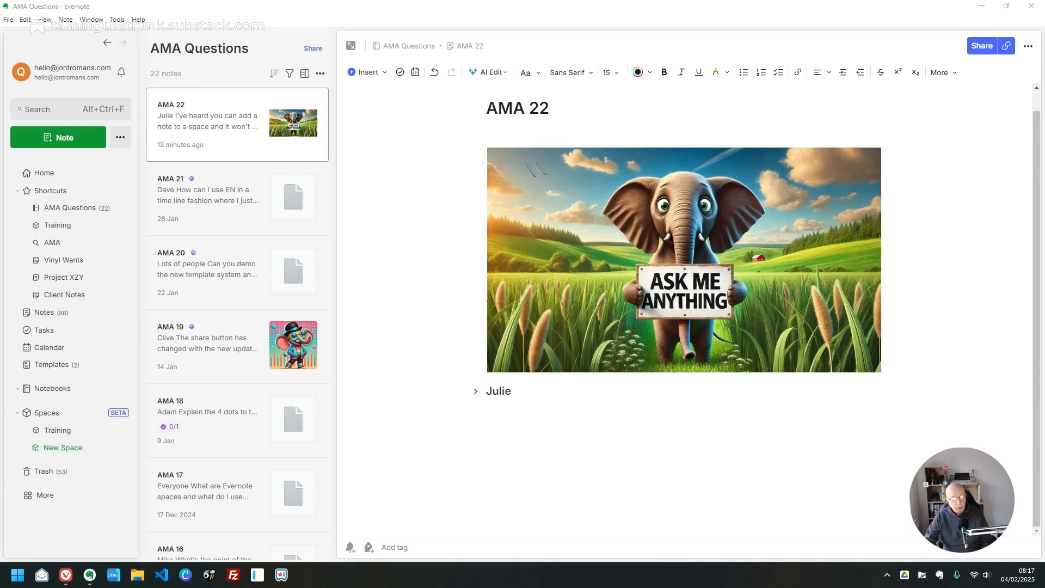
# - Check the installed Evernote version information and close it
pyautogui.click(138, 20)
pyautogui.click(146, 172)
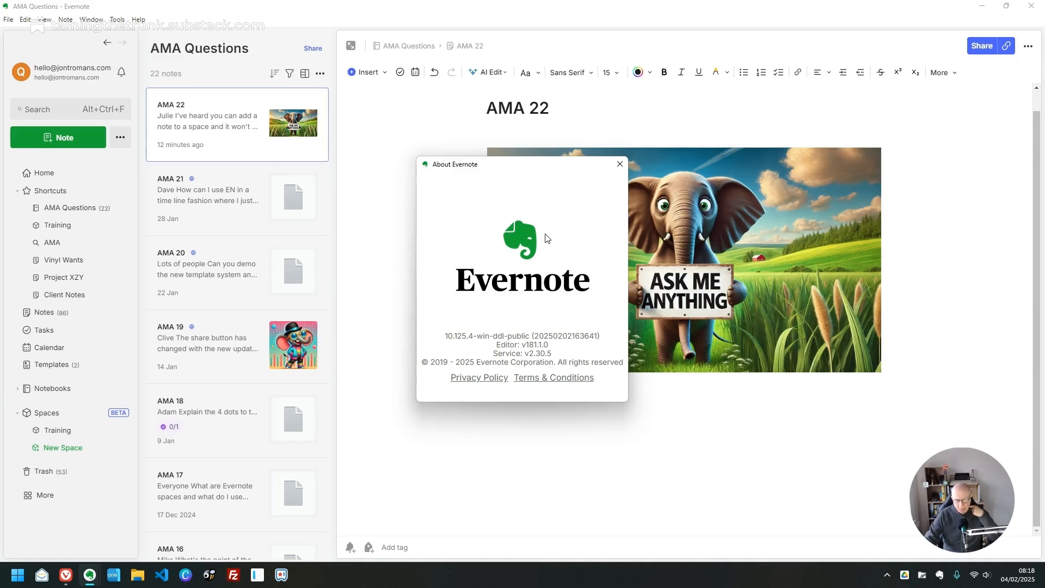
pyautogui.click(619, 165)
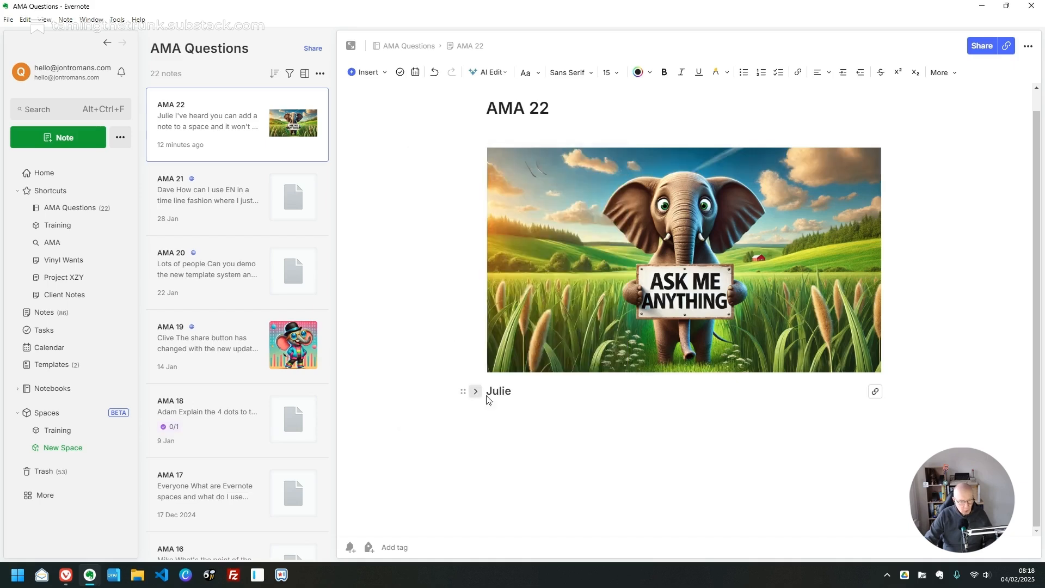
# - Expand the collapsed section below the image in the AMA 22 note and read its questions
pyautogui.click(476, 392)
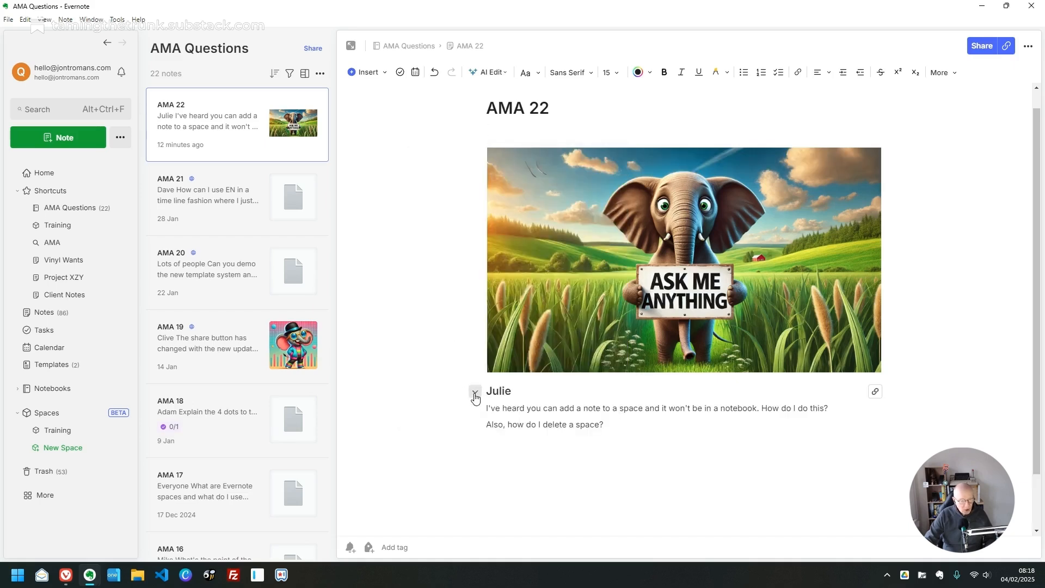
pyautogui.scroll(-1, 560, 386)
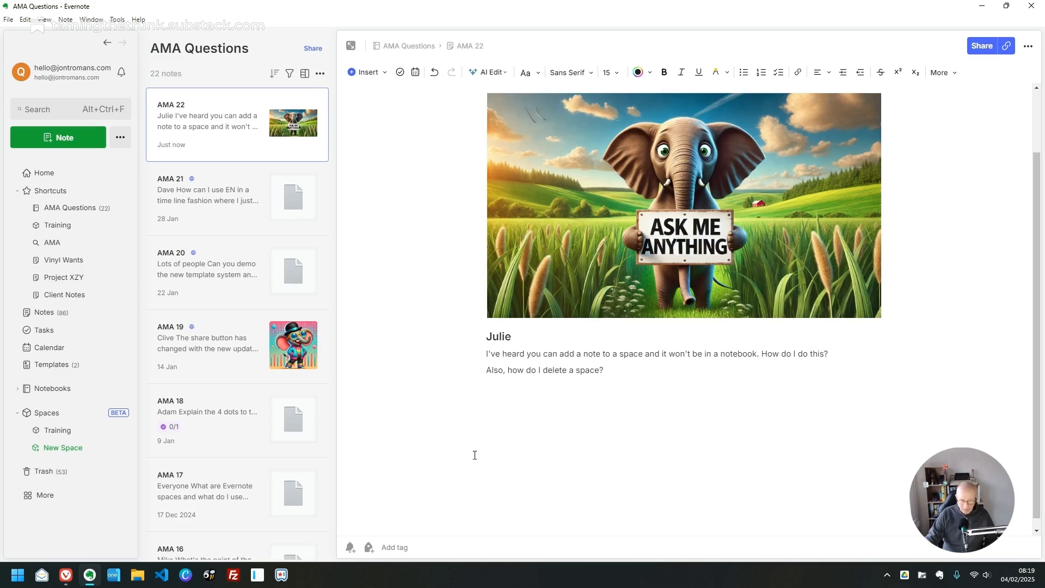
# - Create a new space named "Happy"
pyautogui.click(63, 448)
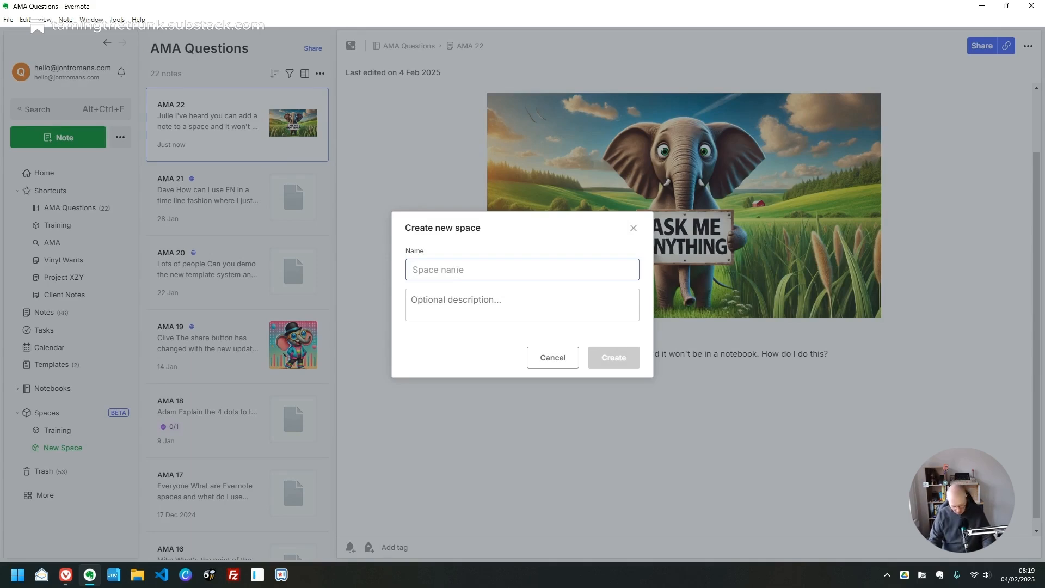
pyautogui.write('Happy')
pyautogui.click(610, 362)
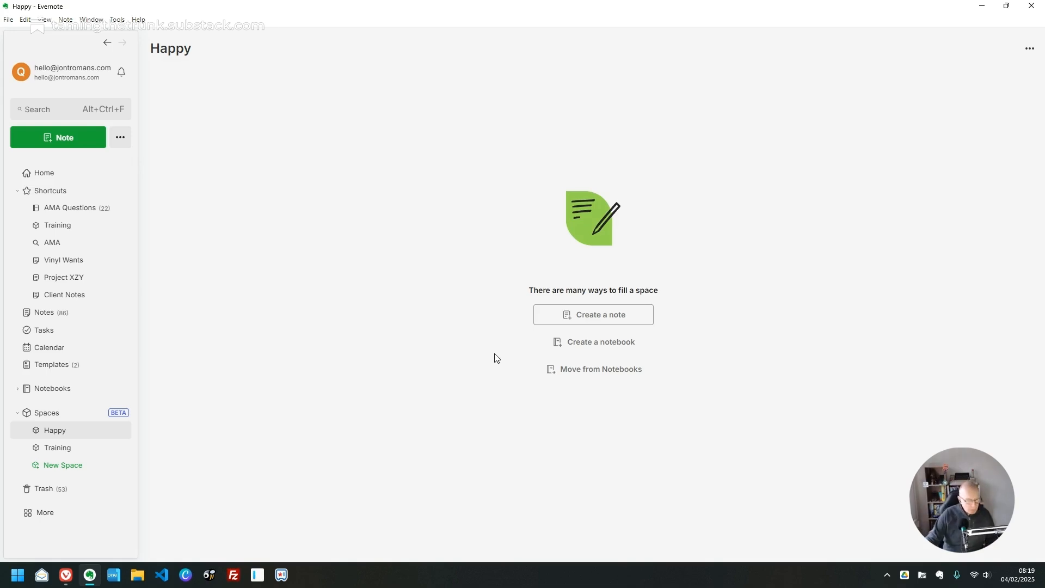
# - Create a note directly in the Happy space with the title "This is a note"
pyautogui.click(616, 319)
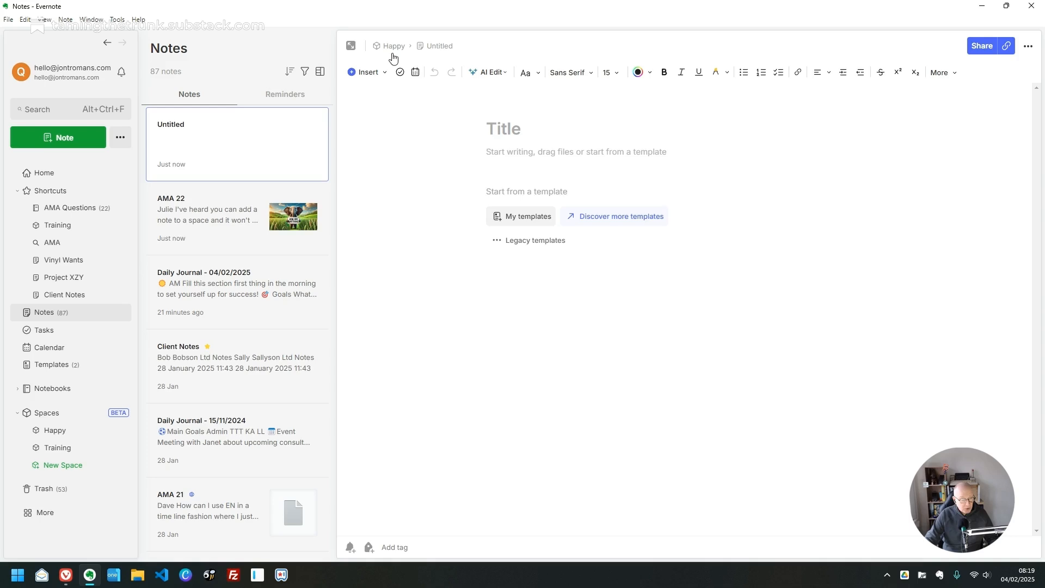
pyautogui.click(560, 127)
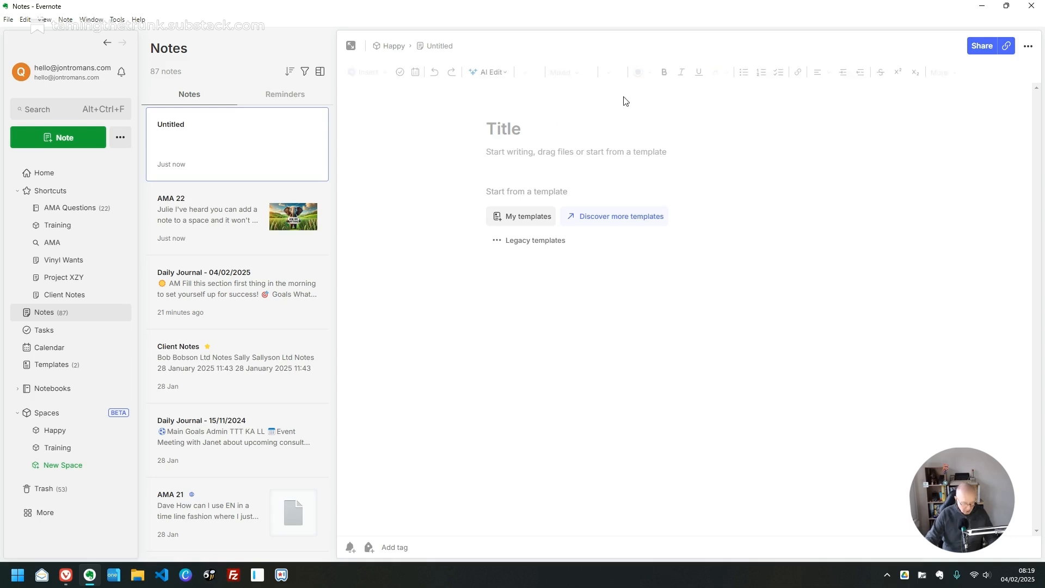
pyautogui.write('N')
pyautogui.press('BackSpace')
pyautogui.write('T')
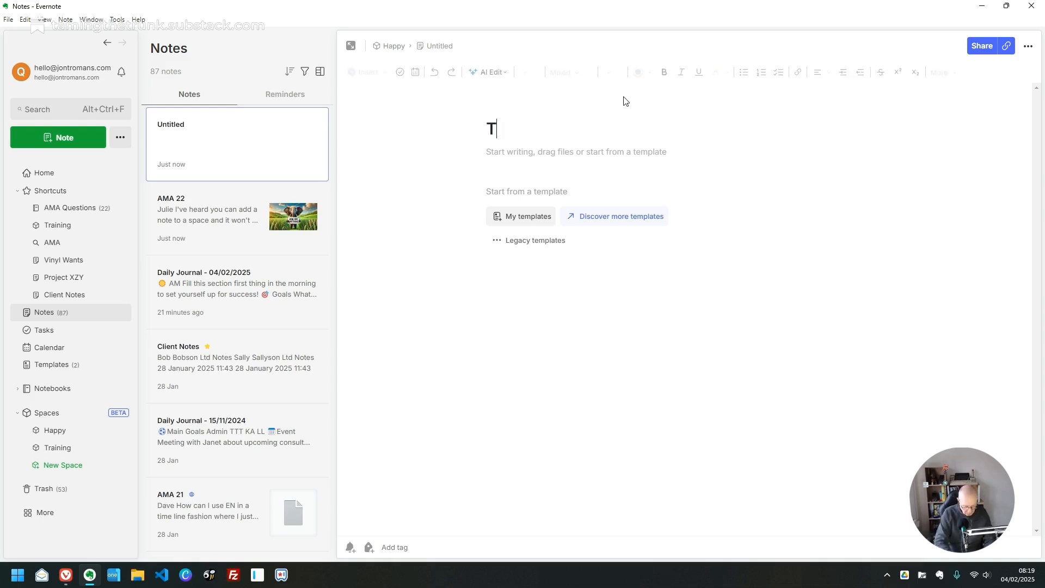
pyautogui.write('his is a note')
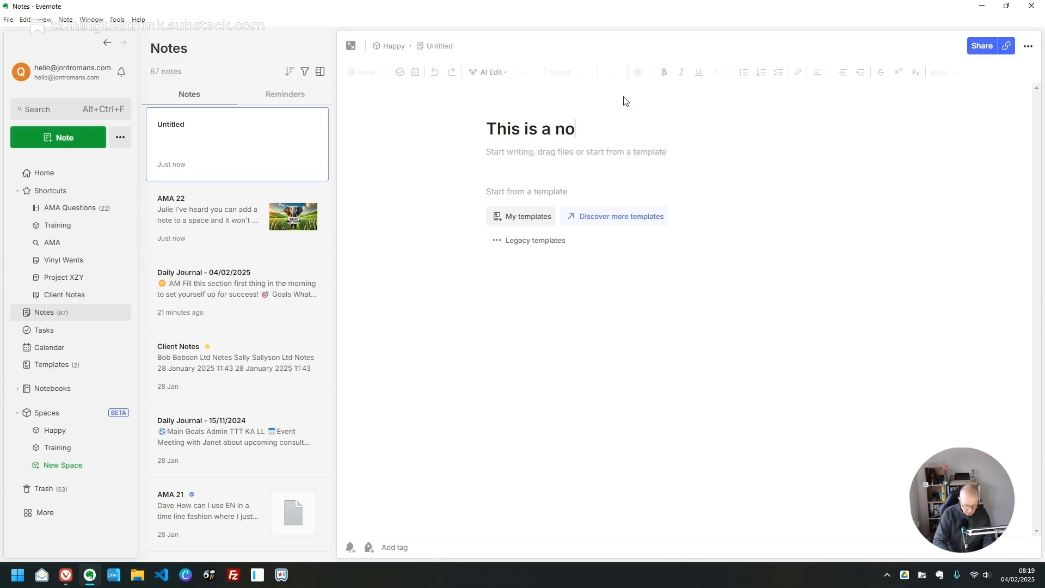
pyautogui.press('Return')
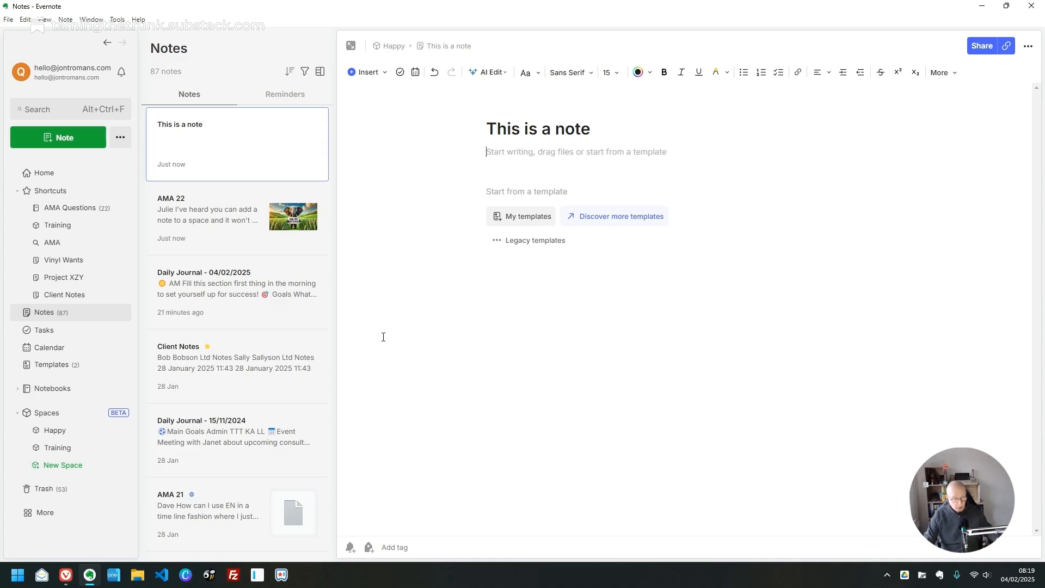
# - Open the Happy space and look over the actions available for its note
pyautogui.click(48, 431)
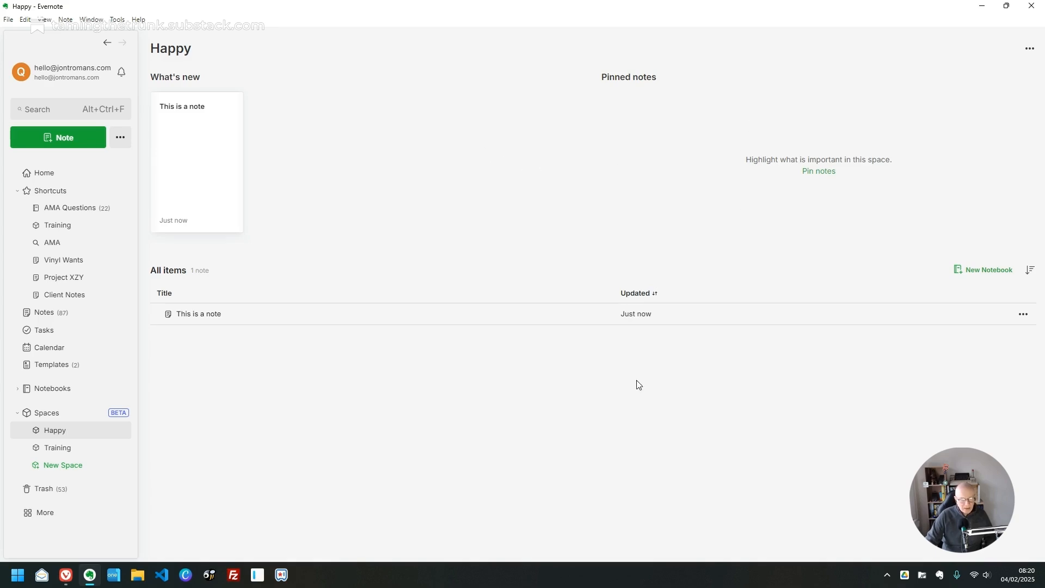
pyautogui.rightClick(199, 316)
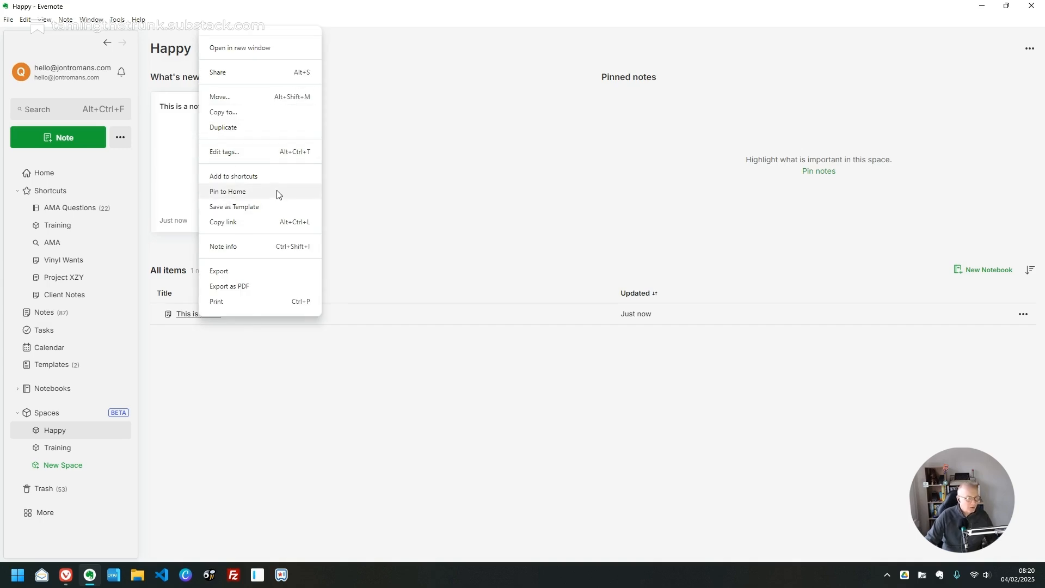
pyautogui.click(265, 359)
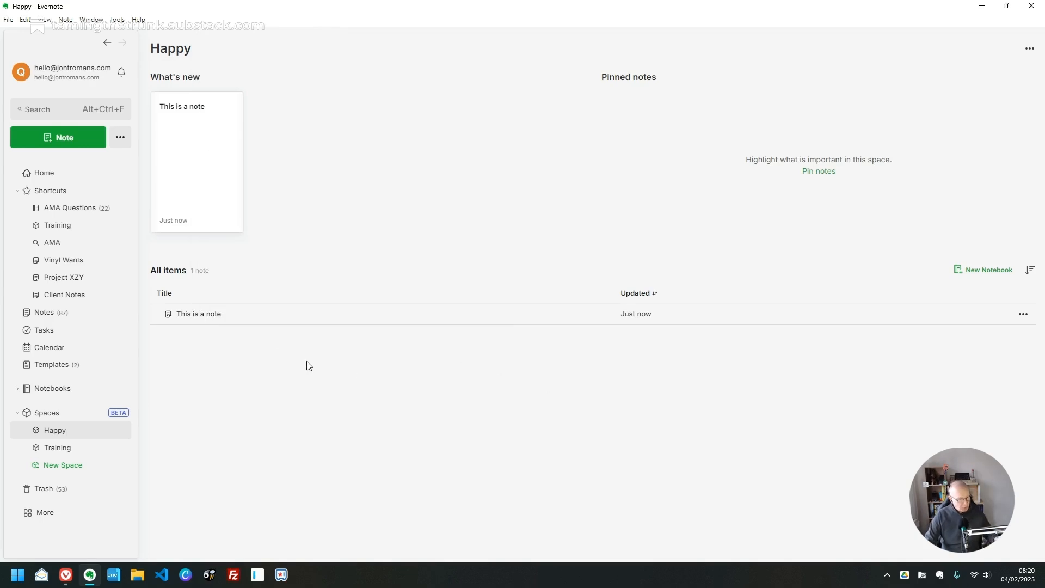
# - Add a second note titled "This is another note" to the Happy space and return to the space's overview
pyautogui.click(37, 138)
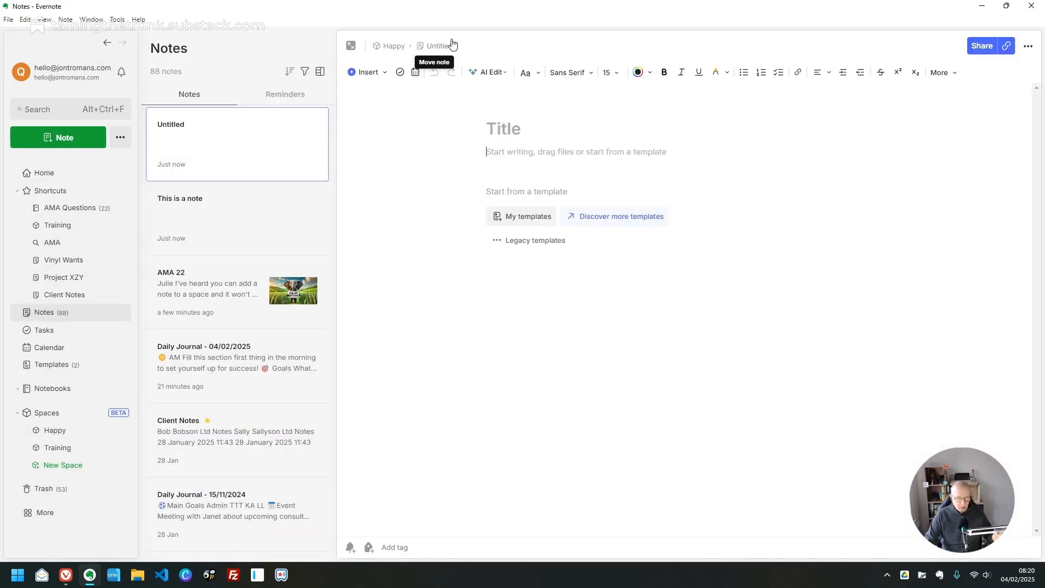
pyautogui.click(509, 121)
pyautogui.write('T')
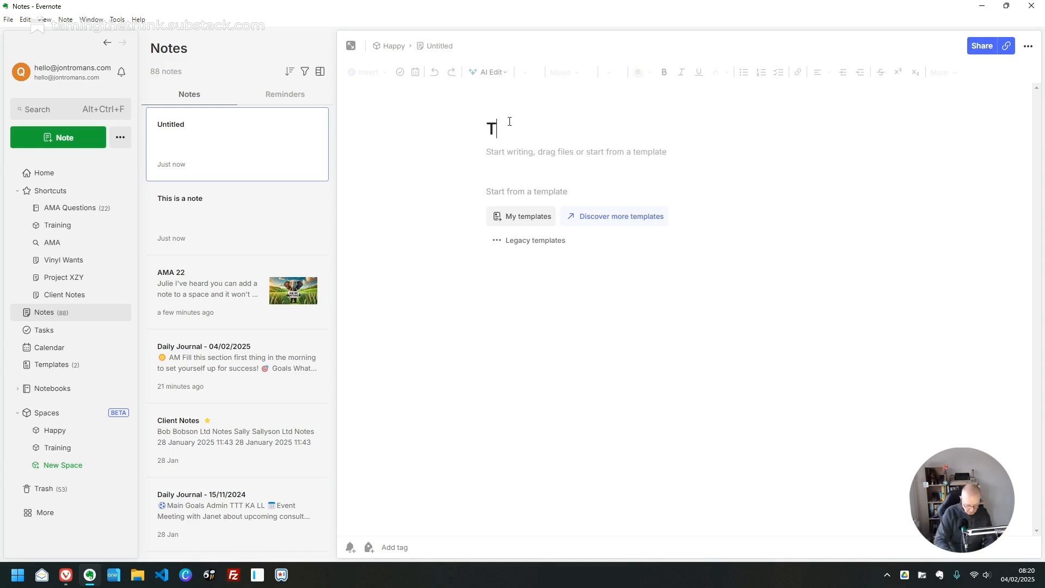
pyautogui.write('his is another note')
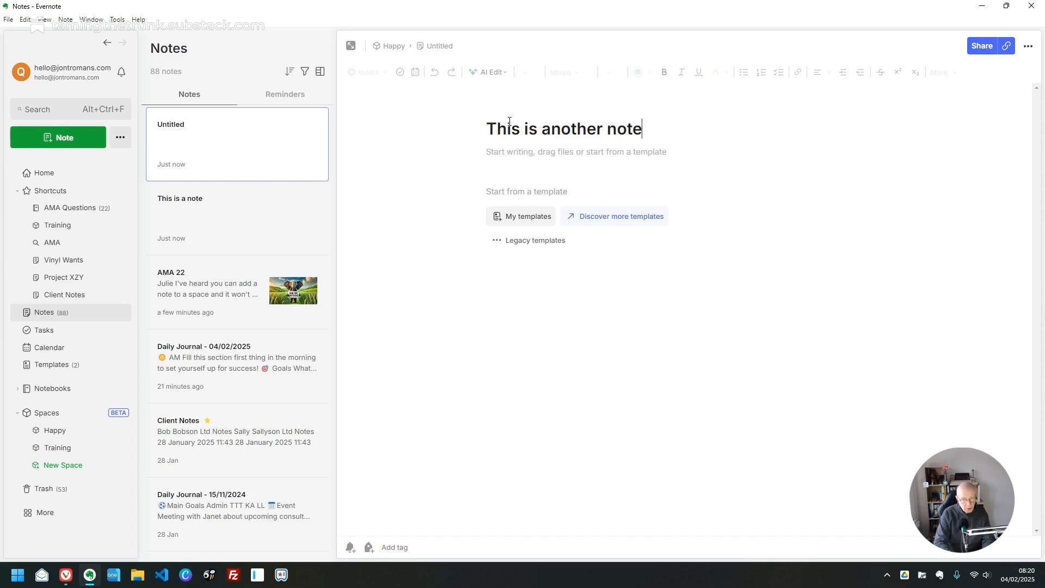
pyautogui.press('Return')
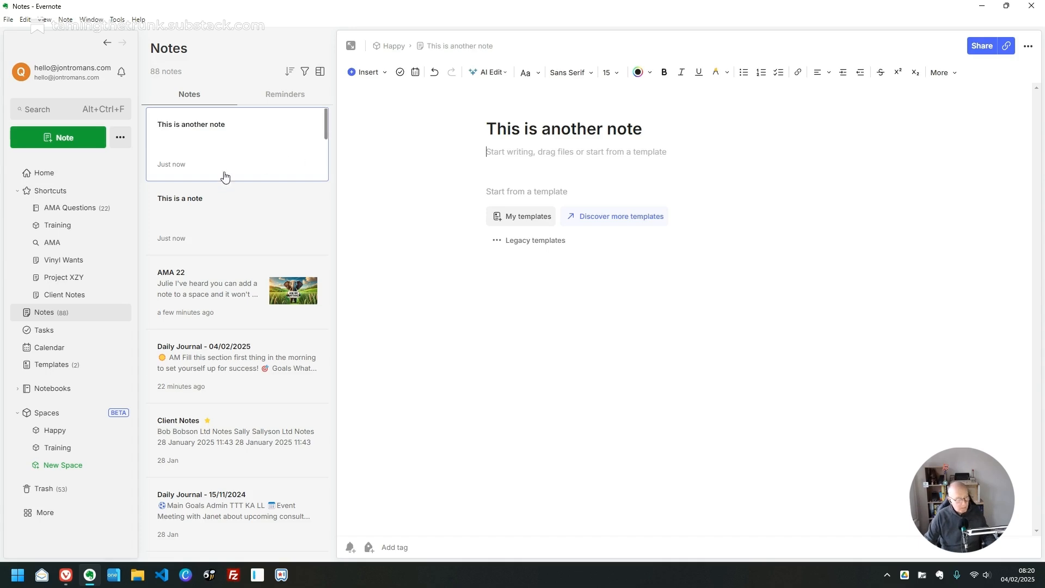
pyautogui.click(58, 433)
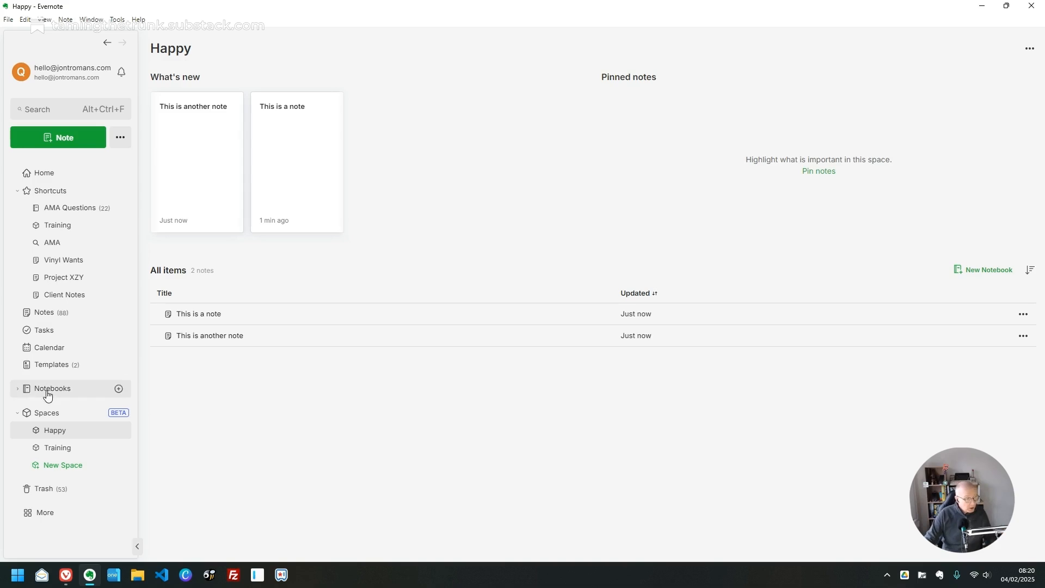
# - Open the Current Big Project note in the Bob Bobson Ltd notebook of the Clients stack
pyautogui.click(18, 389)
pyautogui.scroll(-1, 73, 401)
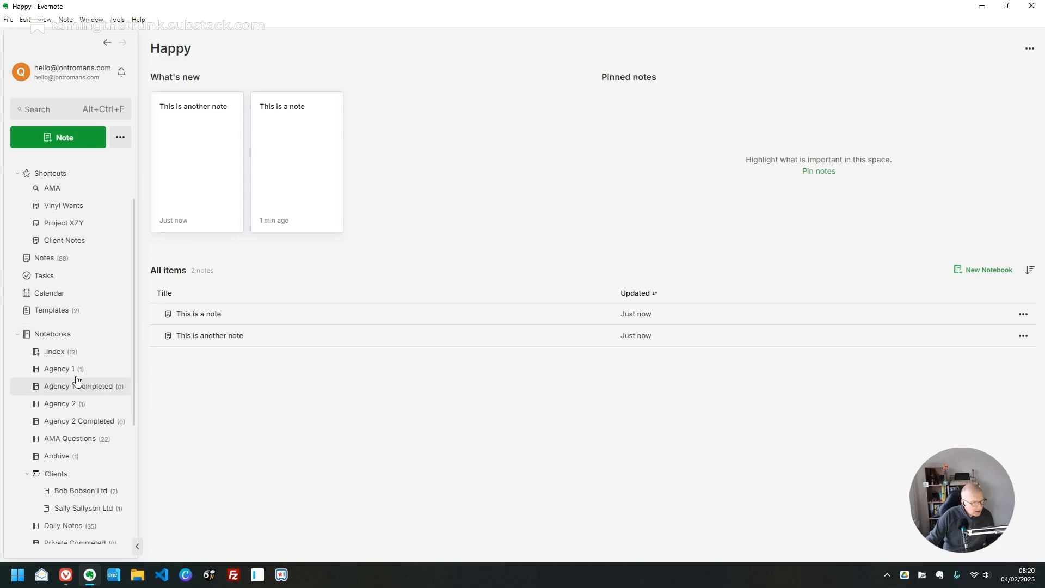
pyautogui.scroll(-2, 75, 412)
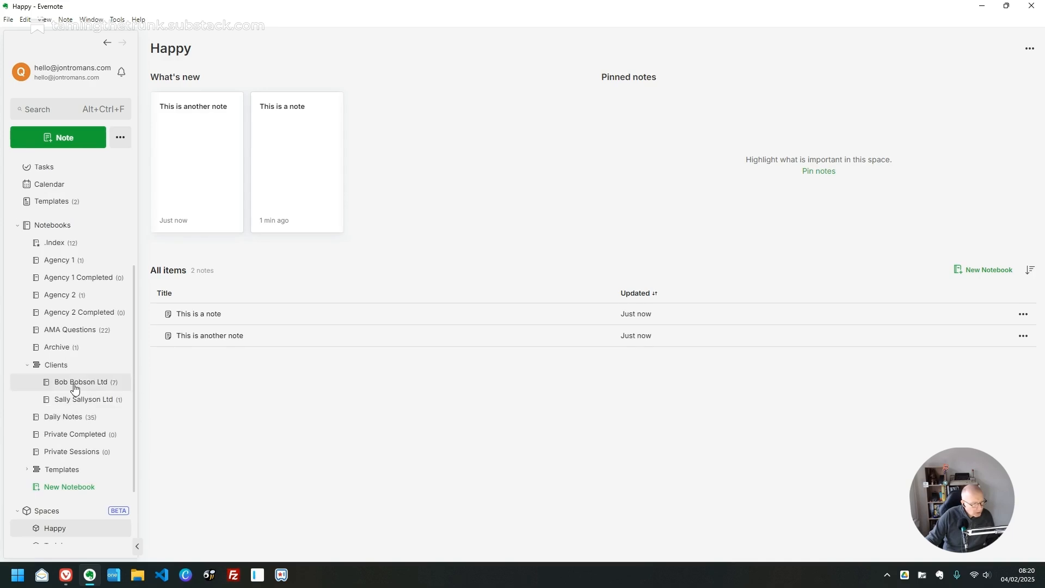
pyautogui.click(74, 387)
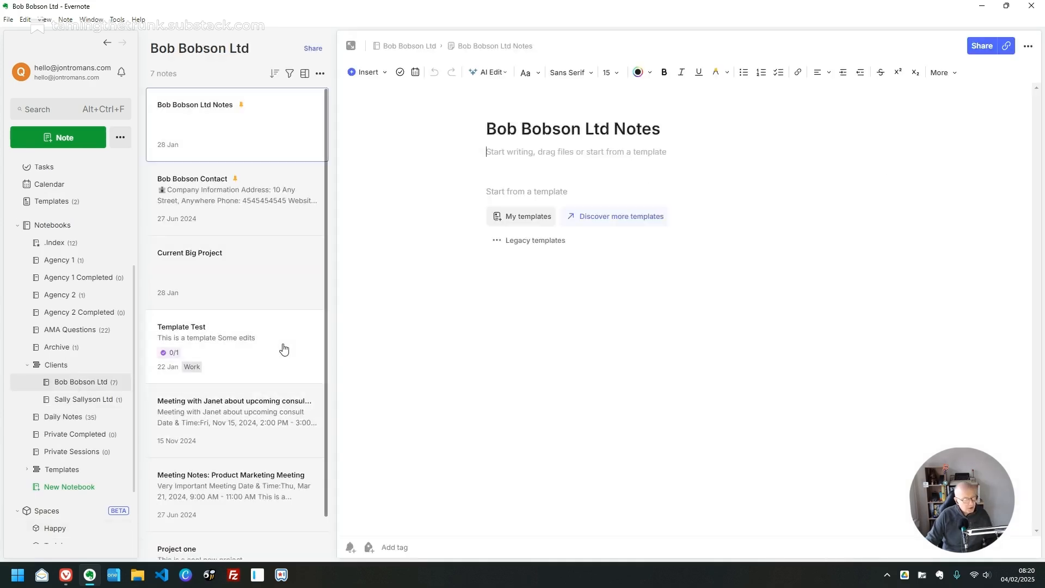
pyautogui.click(245, 286)
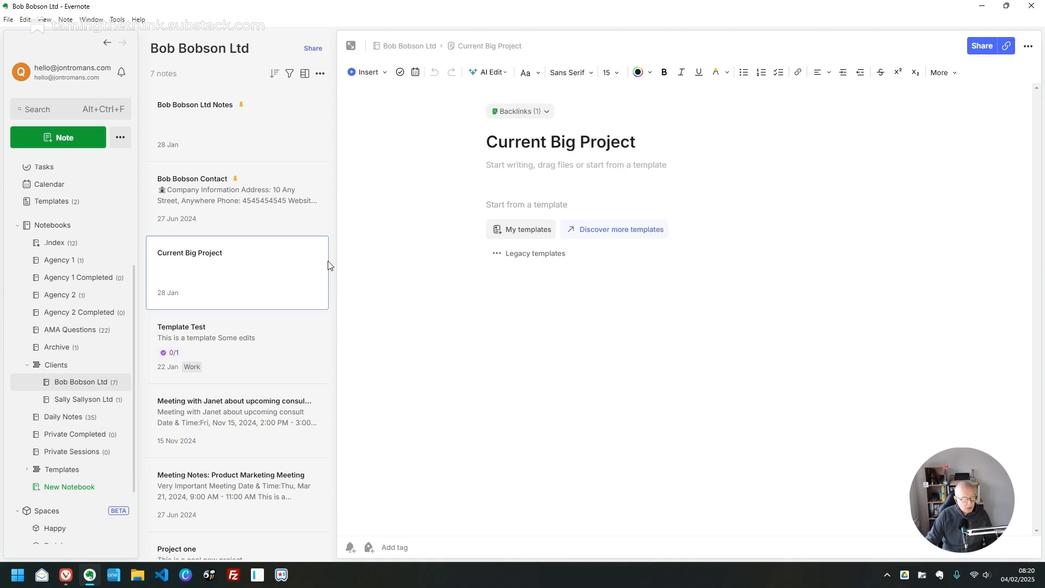
# - Look through the different places that offer moving the Current Big Project note, without choosing a destination
pyautogui.rightClick(251, 267)
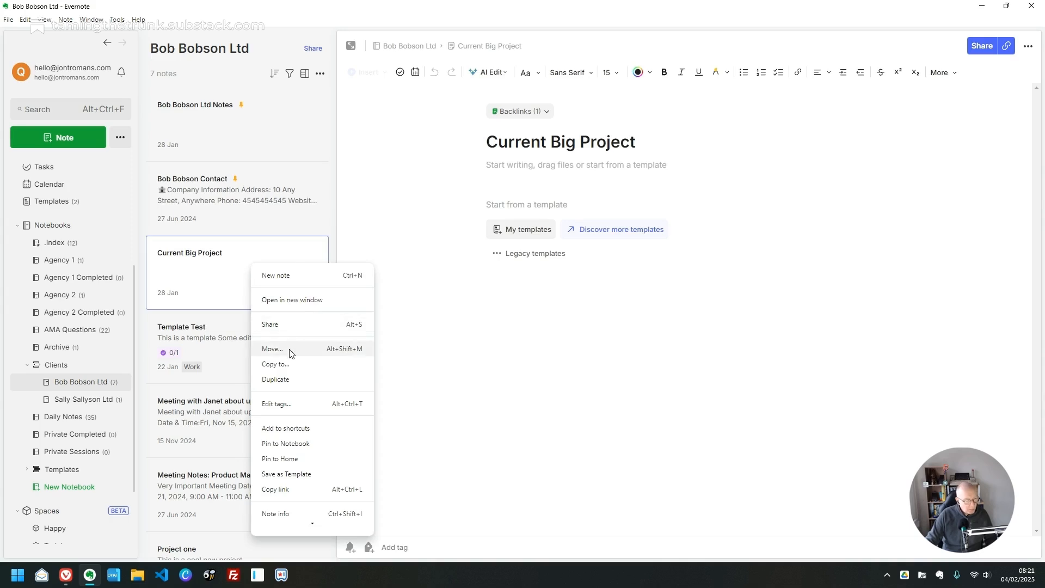
pyautogui.click(391, 224)
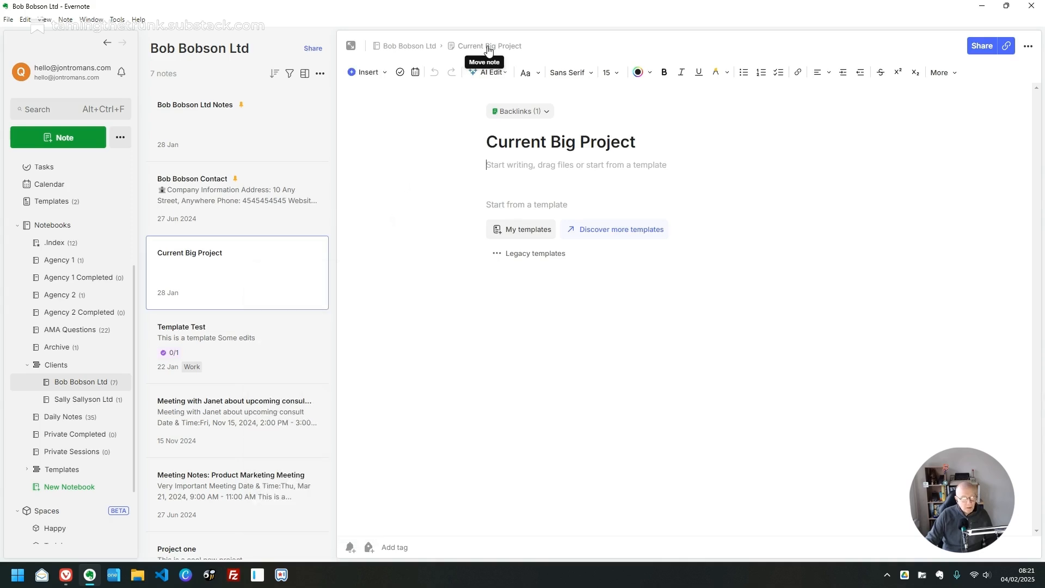
pyautogui.click(487, 46)
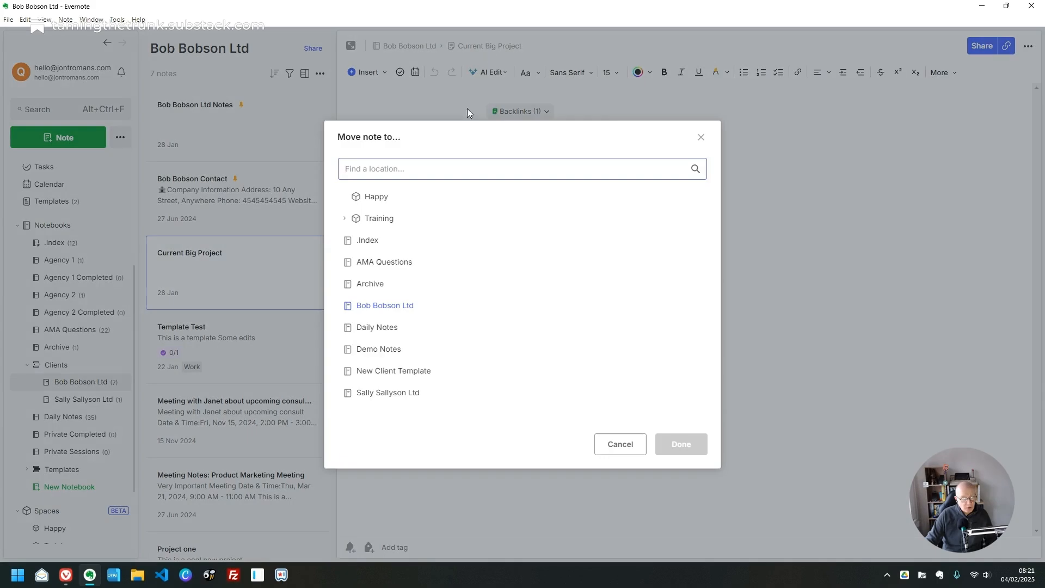
pyautogui.click(701, 137)
pyautogui.click(1028, 46)
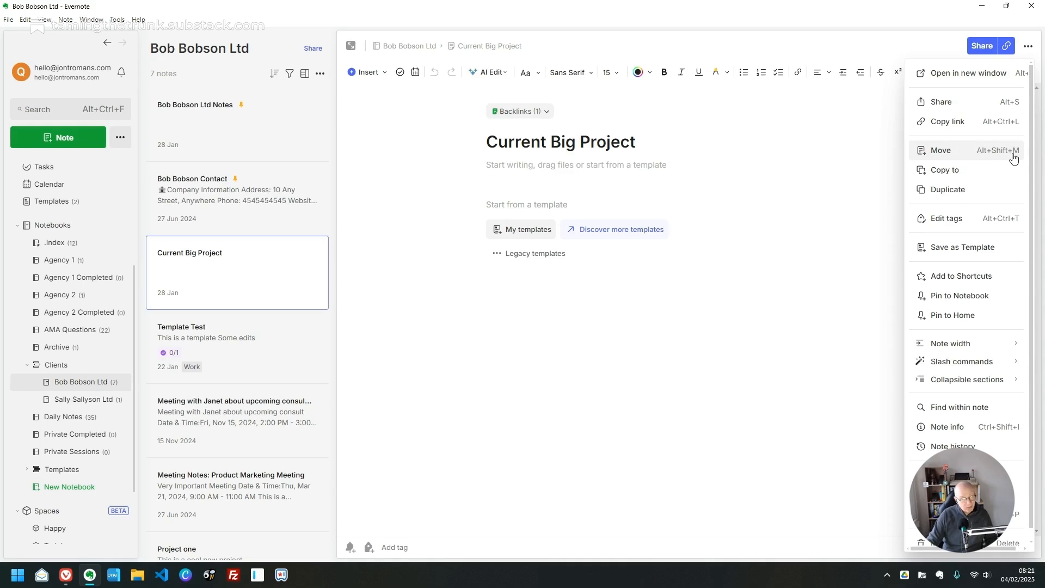
pyautogui.click(829, 164)
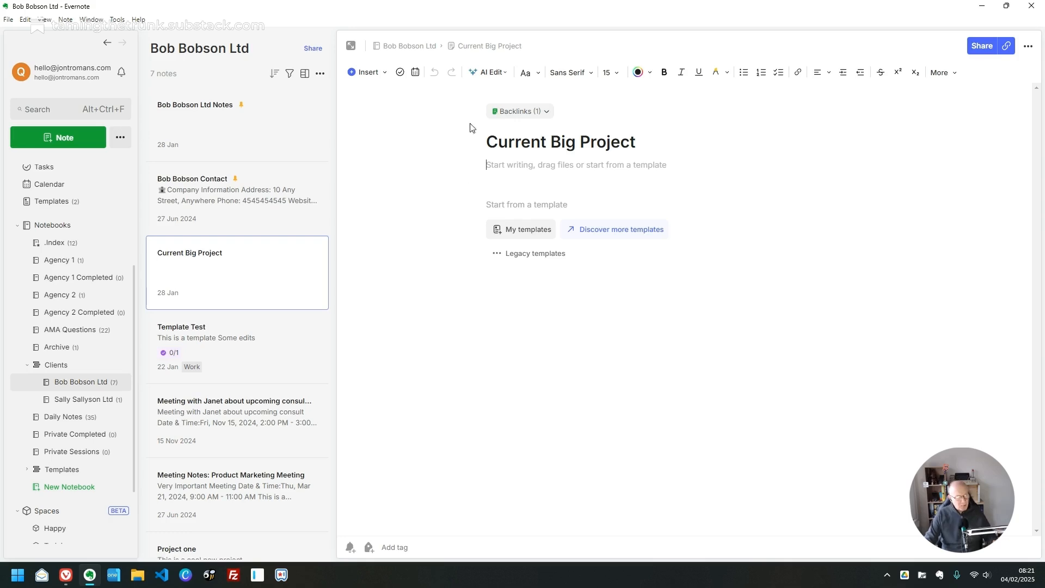
# - Move the Current Big Project note from its notebook into the Happy space and open that space
pyautogui.click(479, 49)
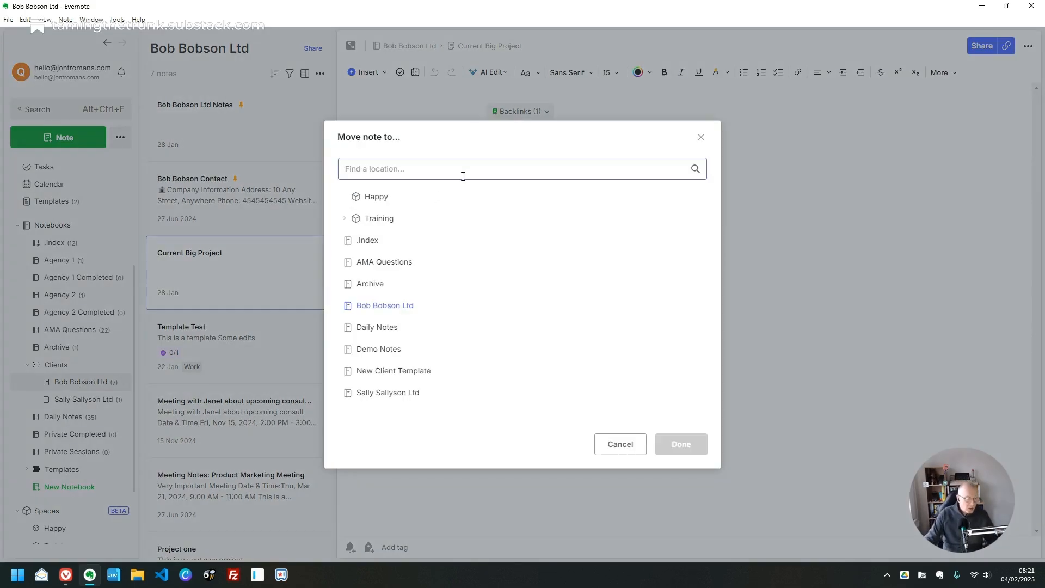
pyautogui.click(377, 199)
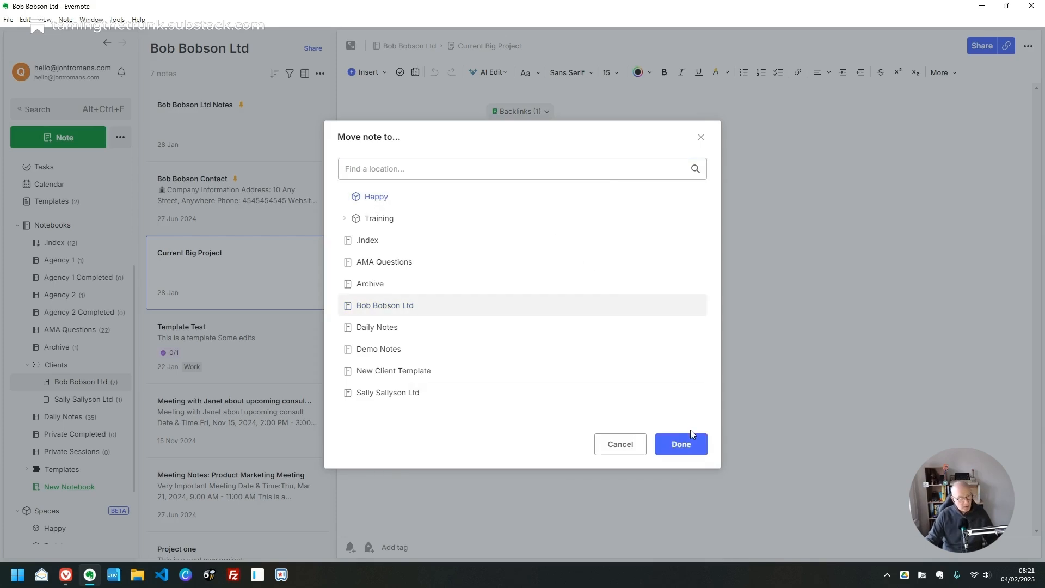
pyautogui.click(681, 444)
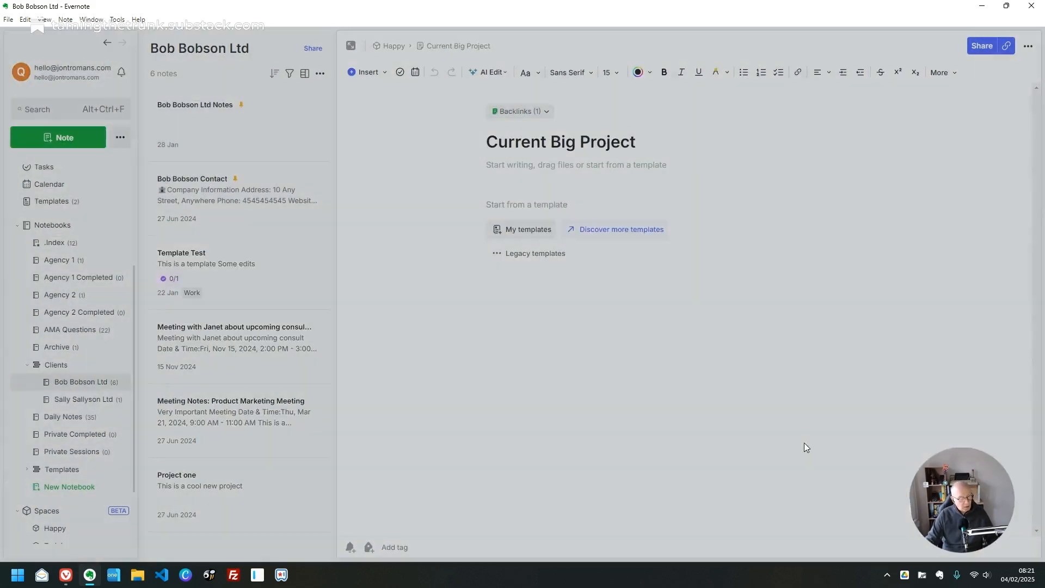
pyautogui.click(54, 528)
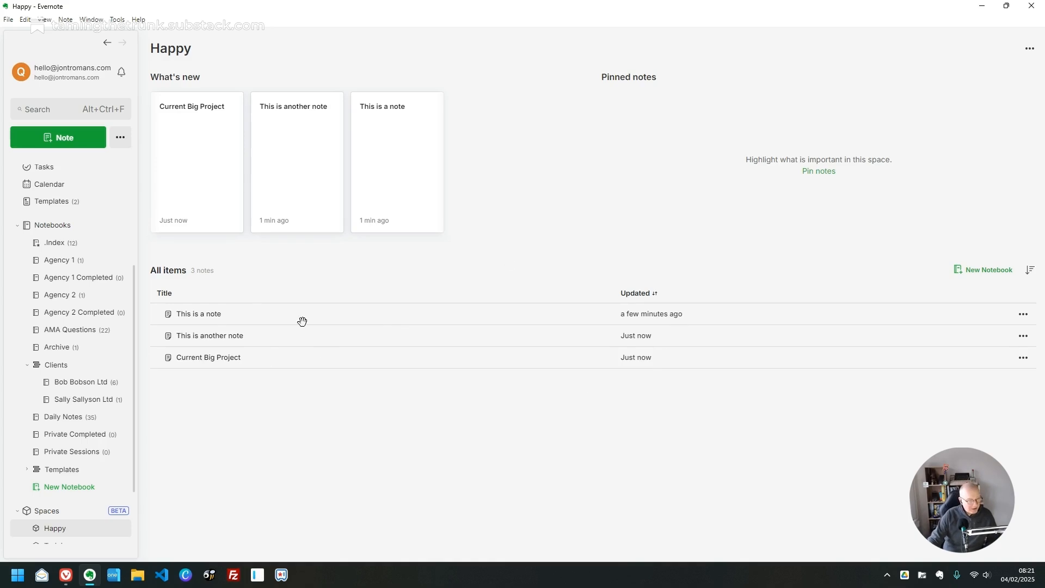
# - View the destinations available for moving "This is a note" out of the Happy space, leaving the note in place
pyautogui.click(1023, 315)
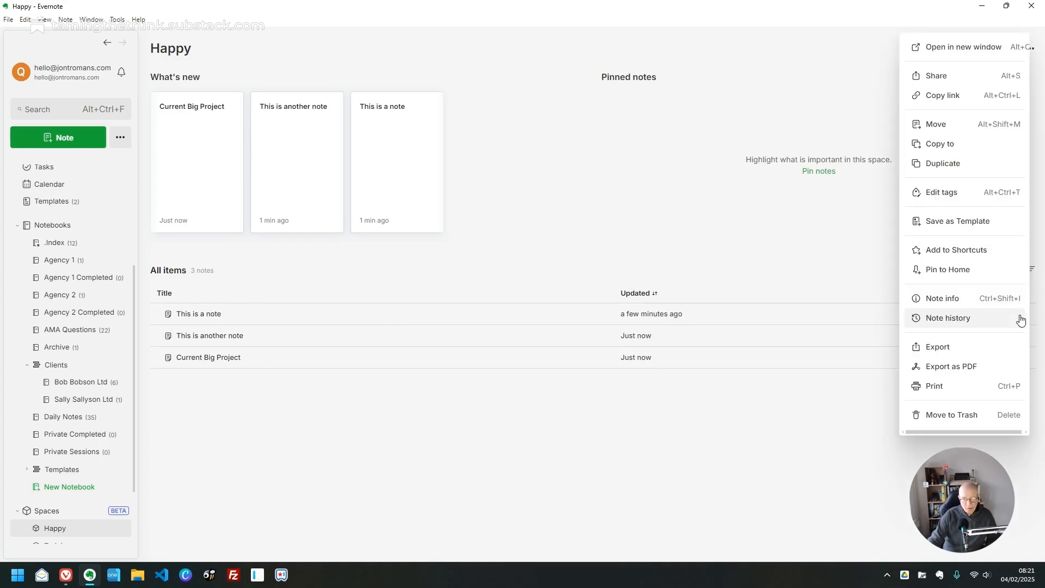
pyautogui.click(949, 130)
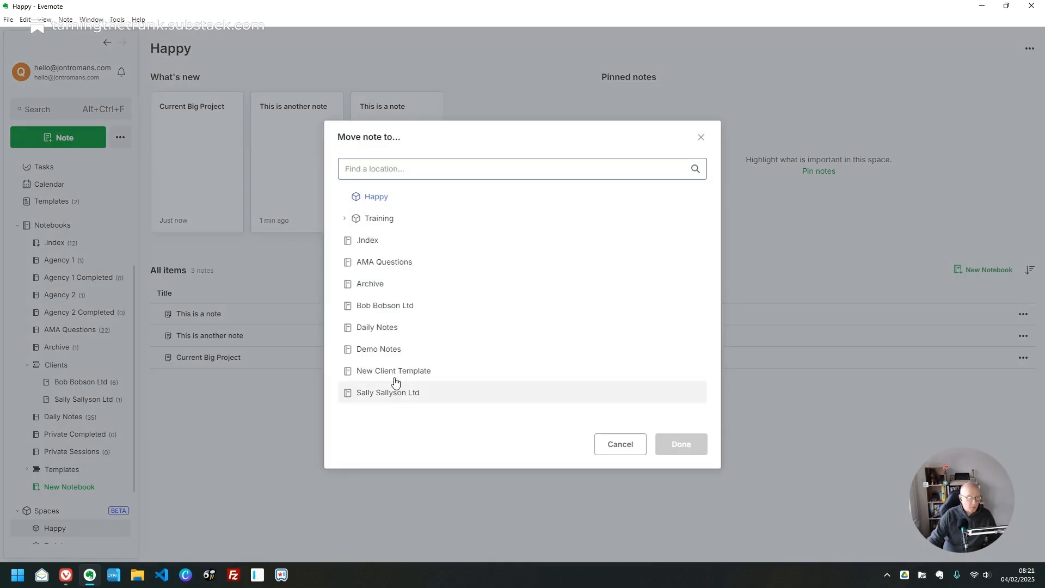
pyautogui.click(621, 445)
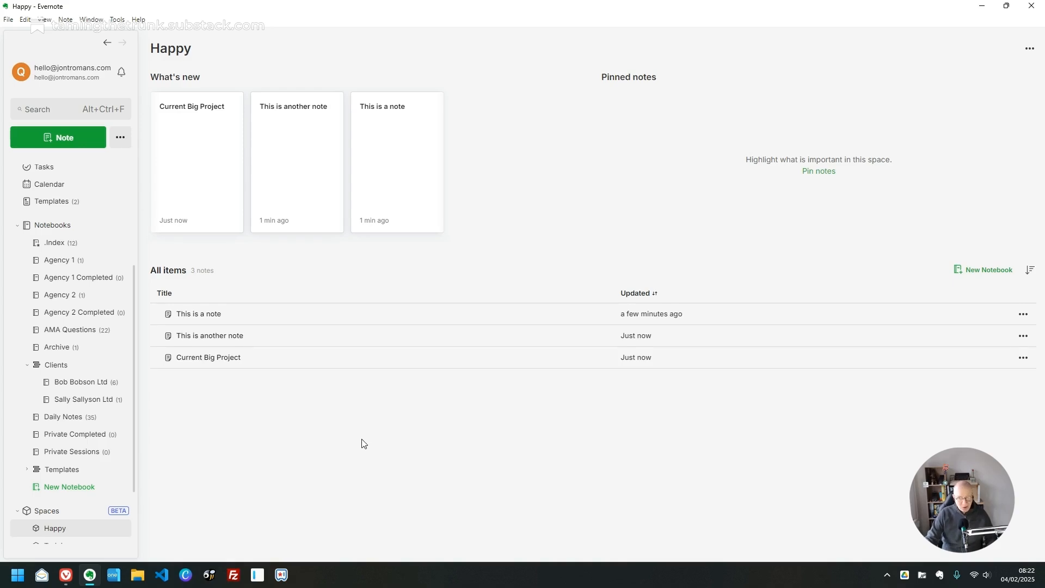
# - Create a notebook named "What happens to this notebook" inside the Happy space
pyautogui.click(982, 275)
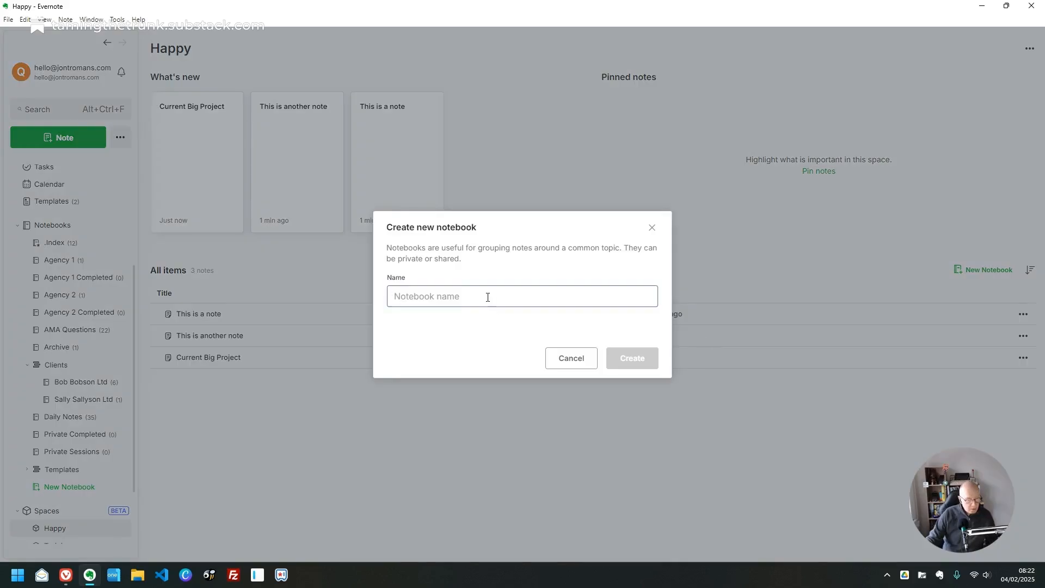
pyautogui.write('W')
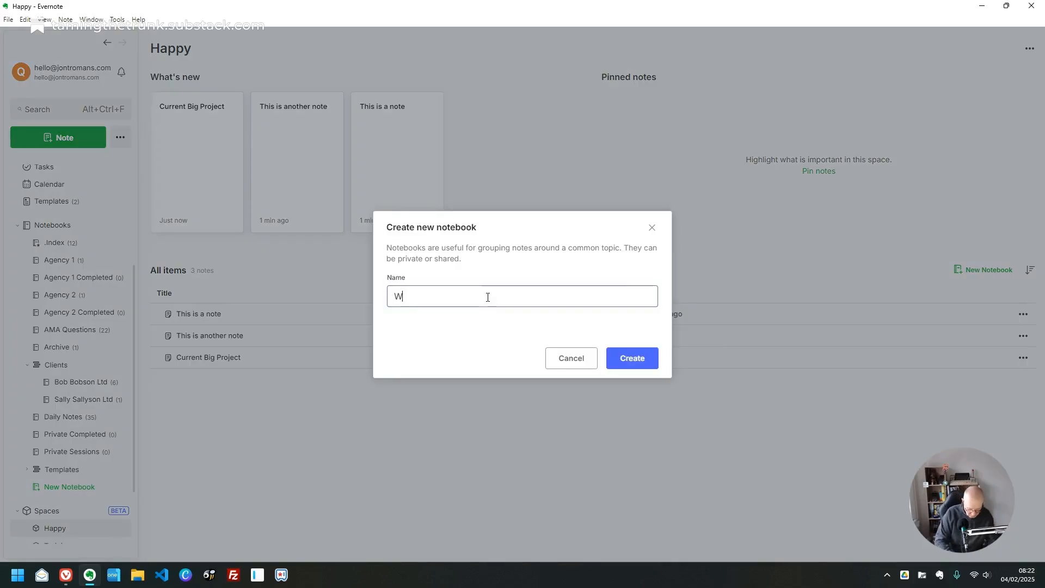
pyautogui.write('hat happens to this n')
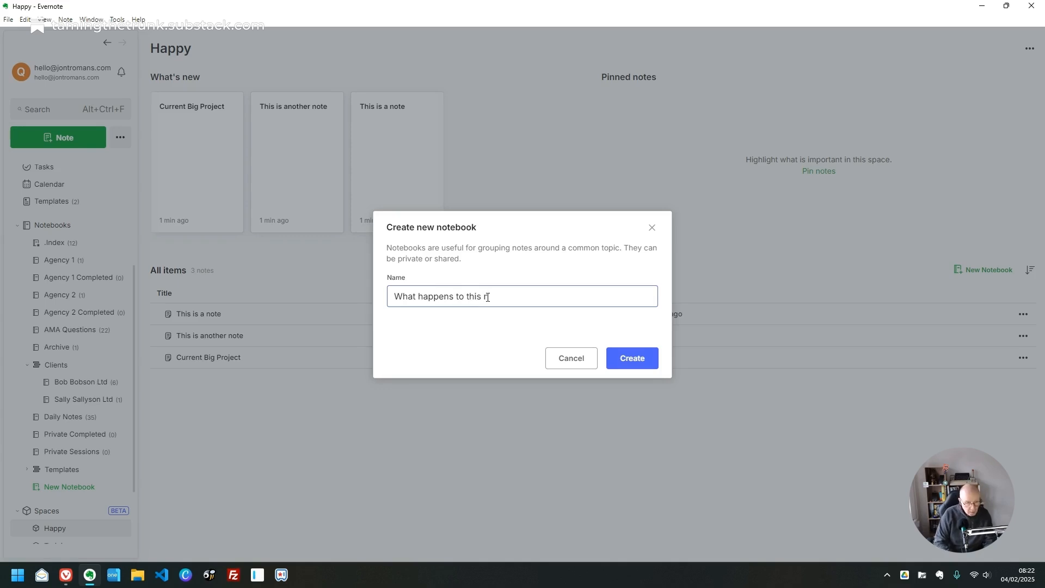
pyautogui.write('otebook')
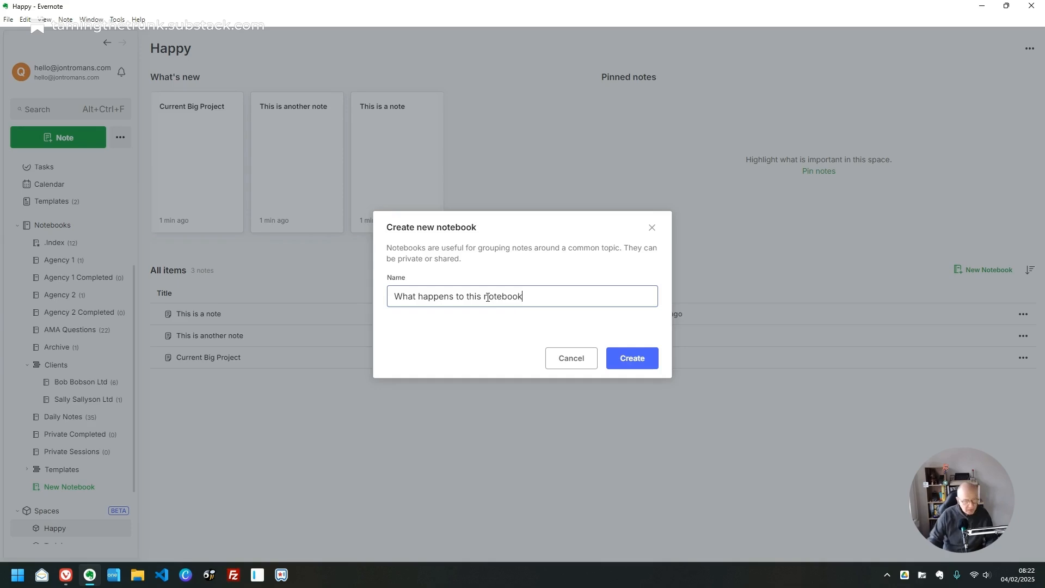
pyautogui.click(631, 358)
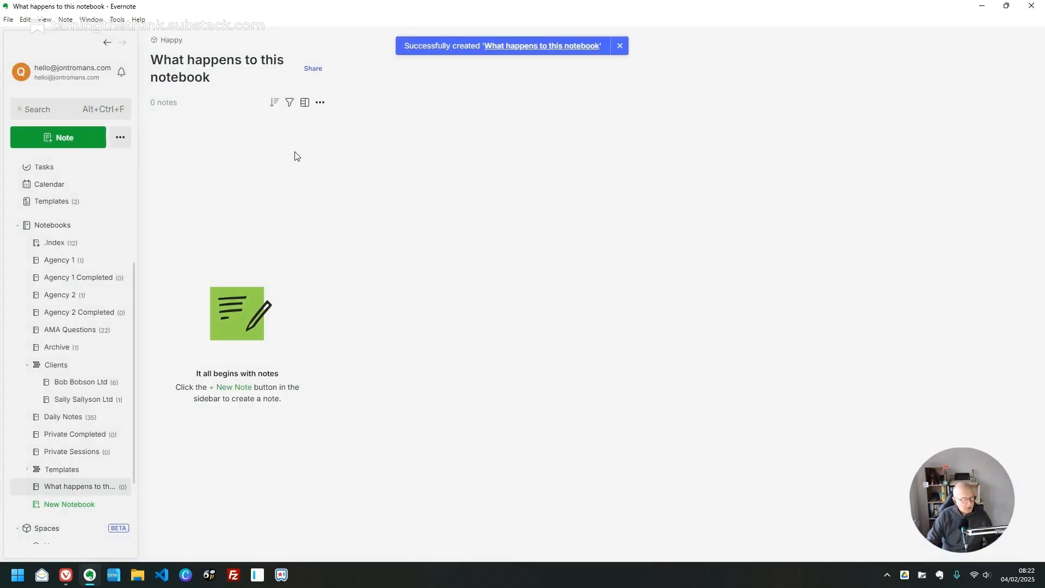
# - Add a note titled "I'm a note" to the "What happens to this notebook" notebook and return to the Happy space
pyautogui.hotkey('ctrl', 'n')
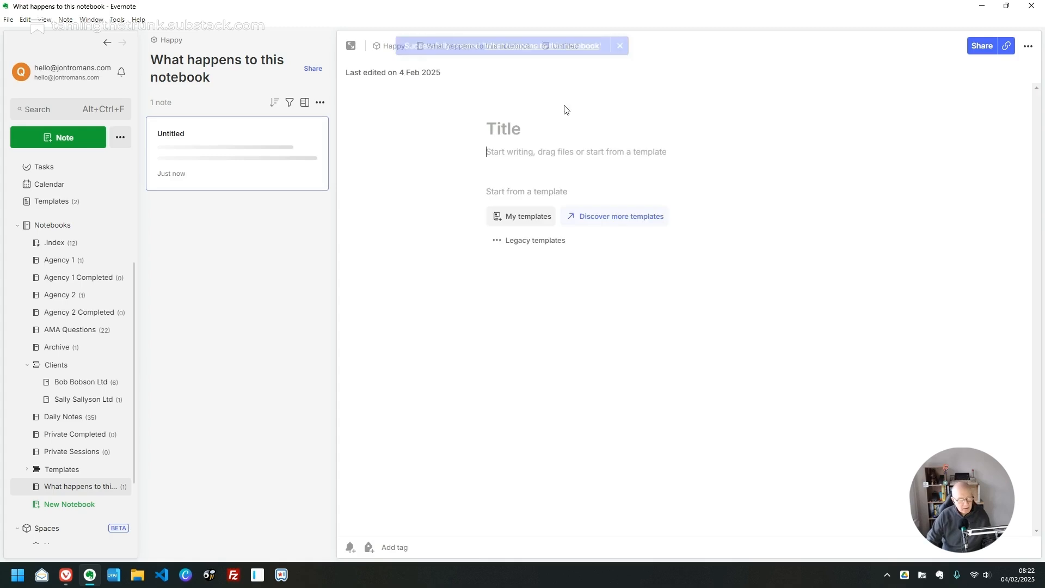
pyautogui.click(549, 127)
pyautogui.write("I'm a note")
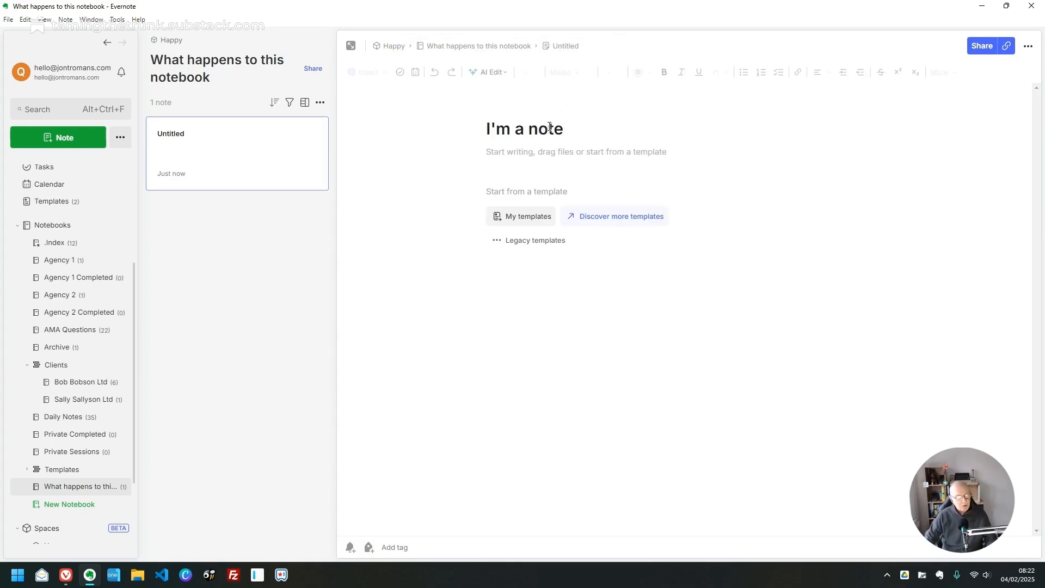
pyautogui.click(396, 47)
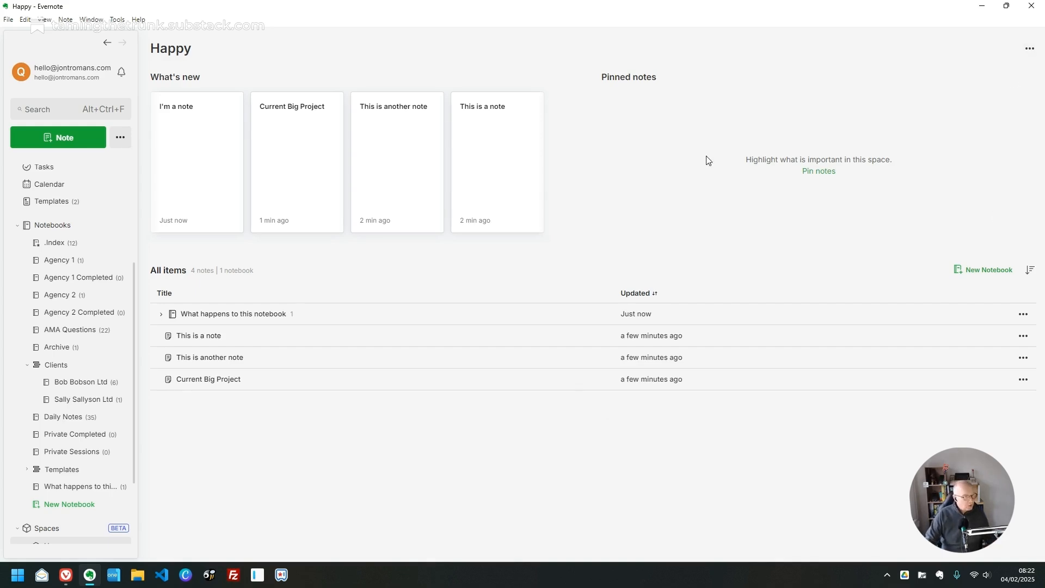
# - Look at the places that offer deleting the Happy space and read the deletion confirmation, without deleting the space
pyautogui.scroll(-2, 84, 462)
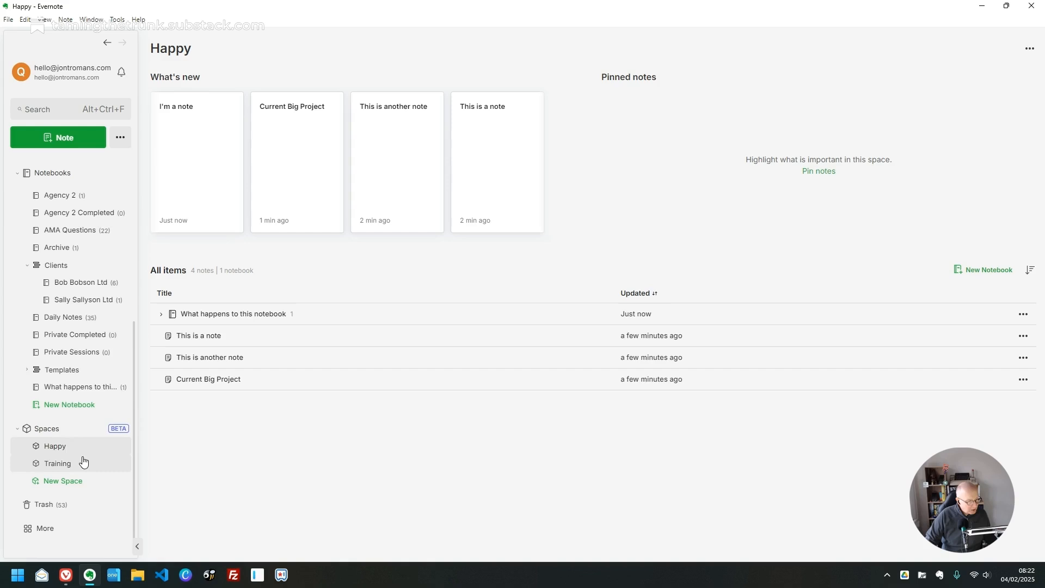
pyautogui.rightClick(53, 448)
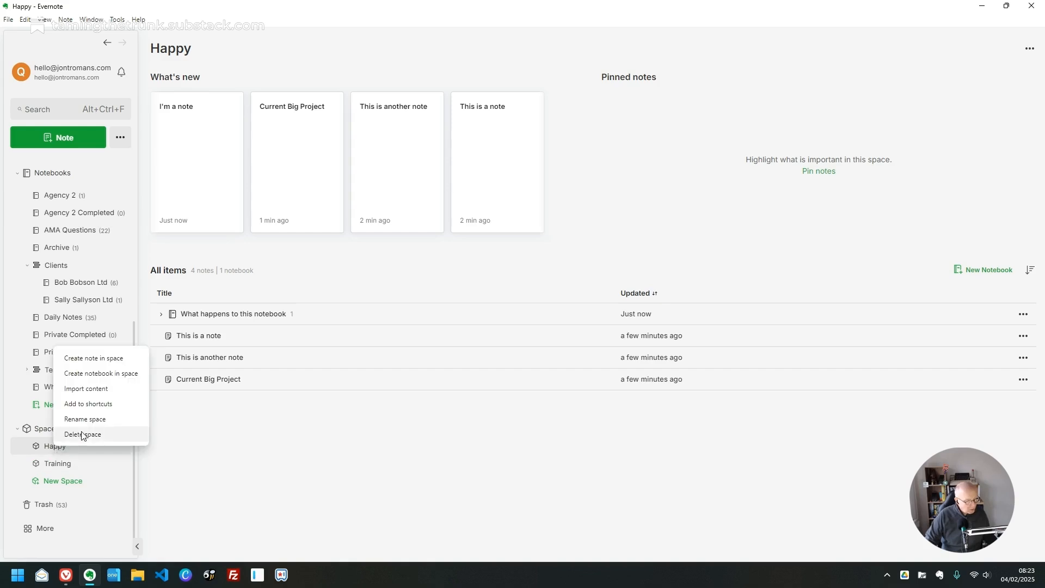
pyautogui.click(224, 430)
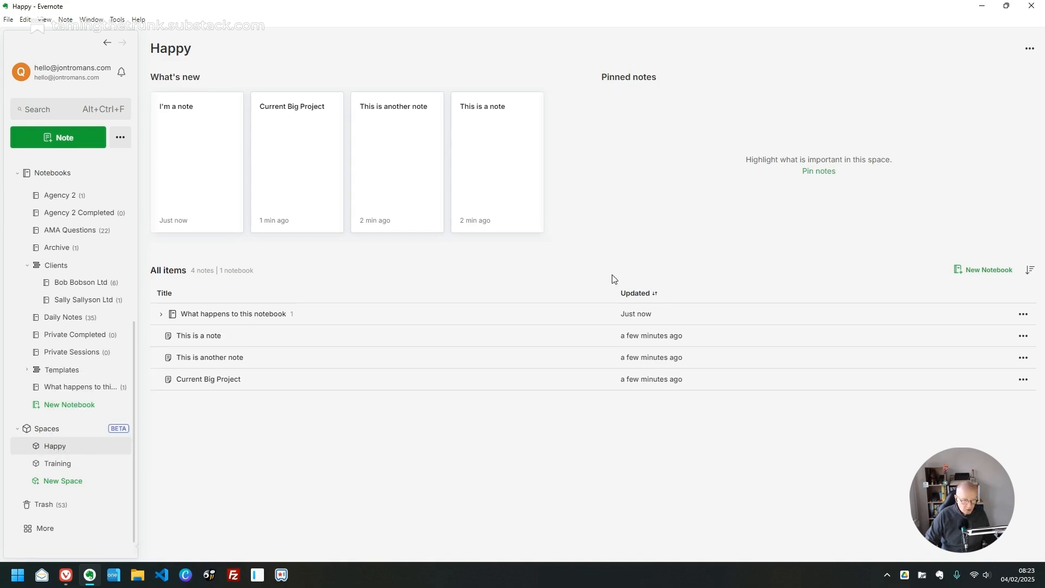
pyautogui.click(1029, 49)
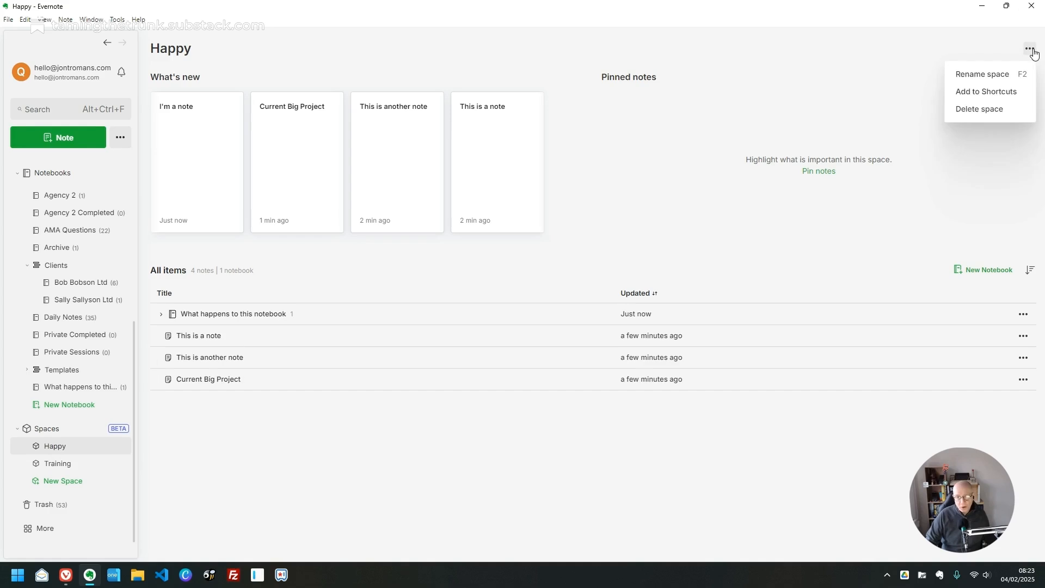
pyautogui.click(992, 111)
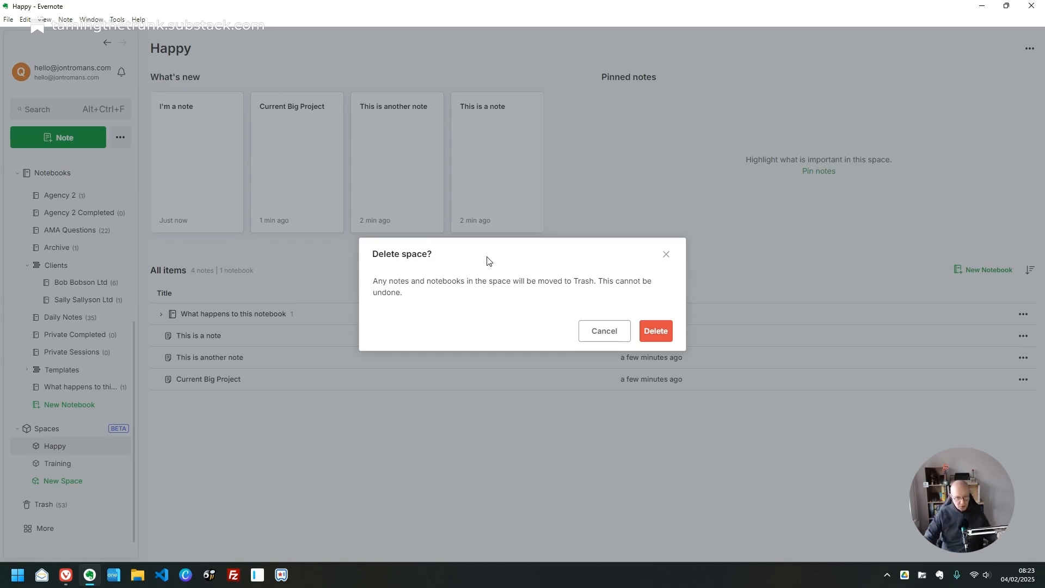
pyautogui.click(603, 334)
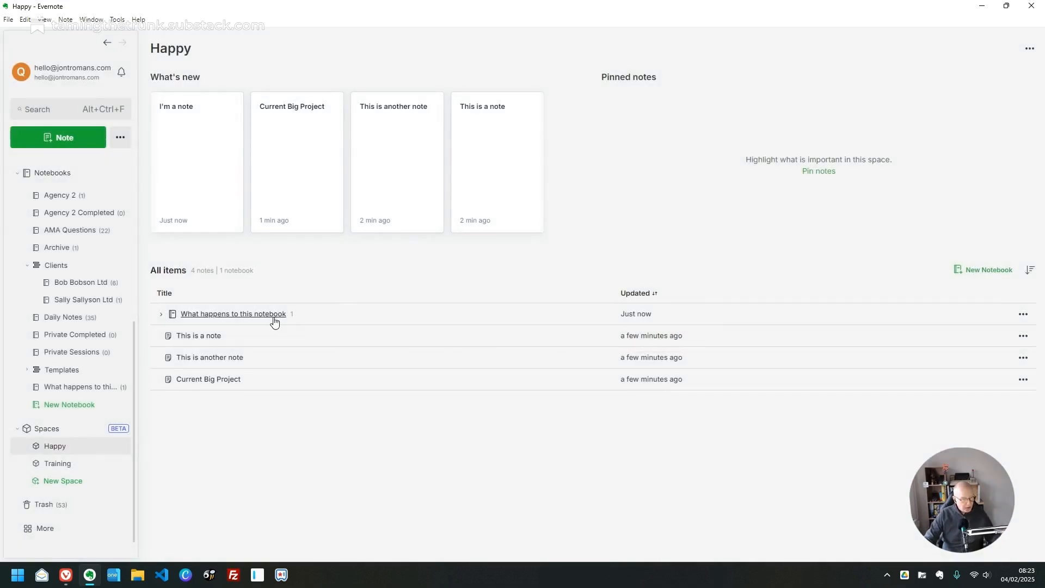
# - View the move options for the "What happens to this notebook" notebook and the "This is a note" note, leaving both in the Happy space
pyautogui.click(1023, 314)
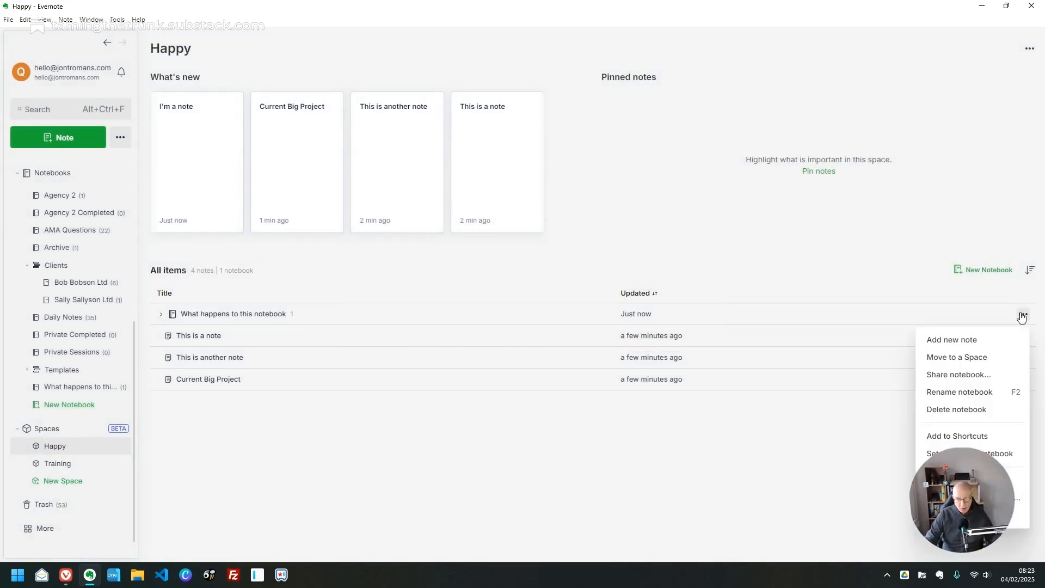
pyautogui.click(976, 358)
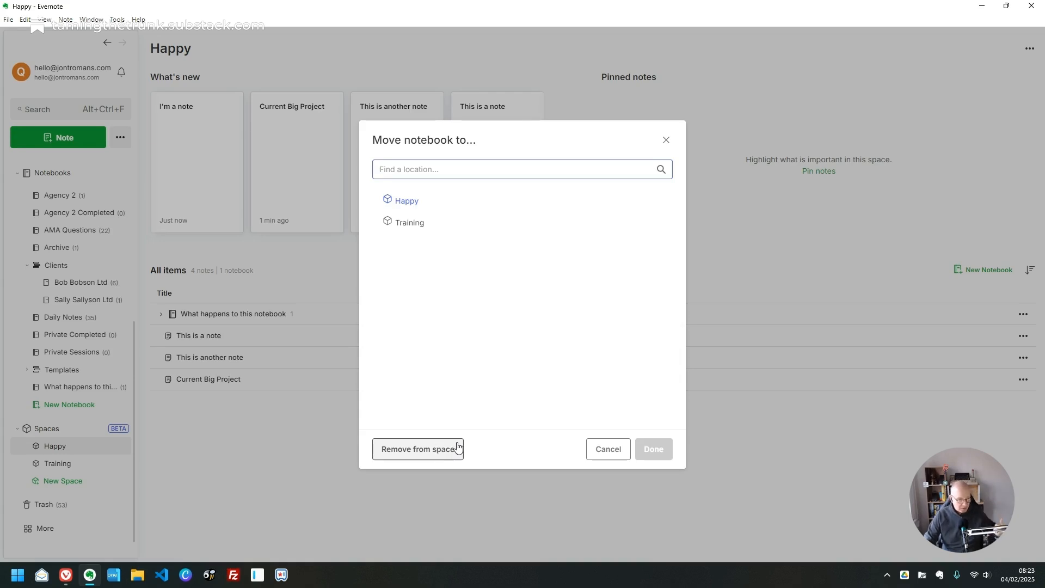
pyautogui.click(599, 450)
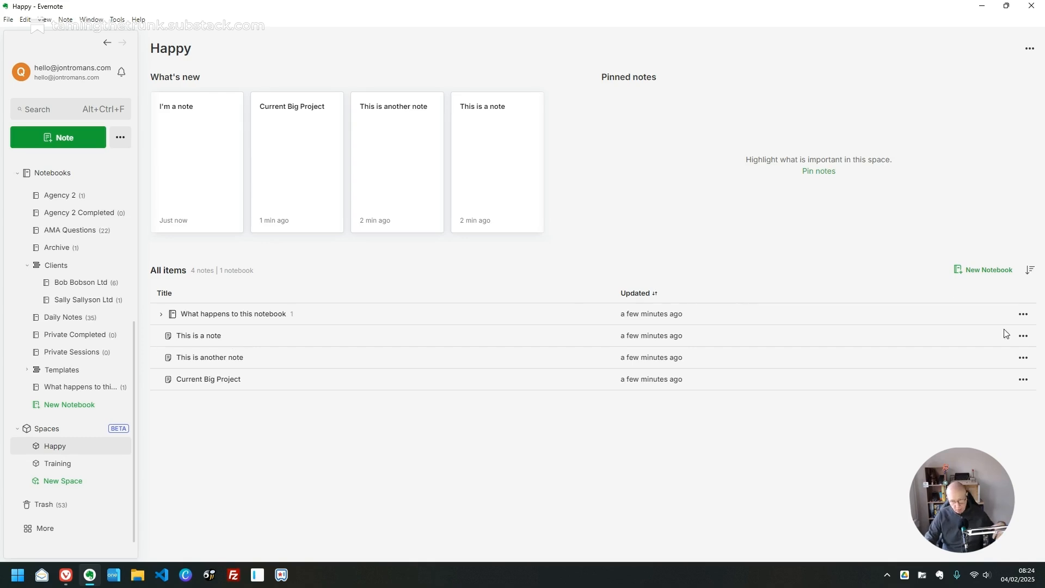
pyautogui.click(1024, 336)
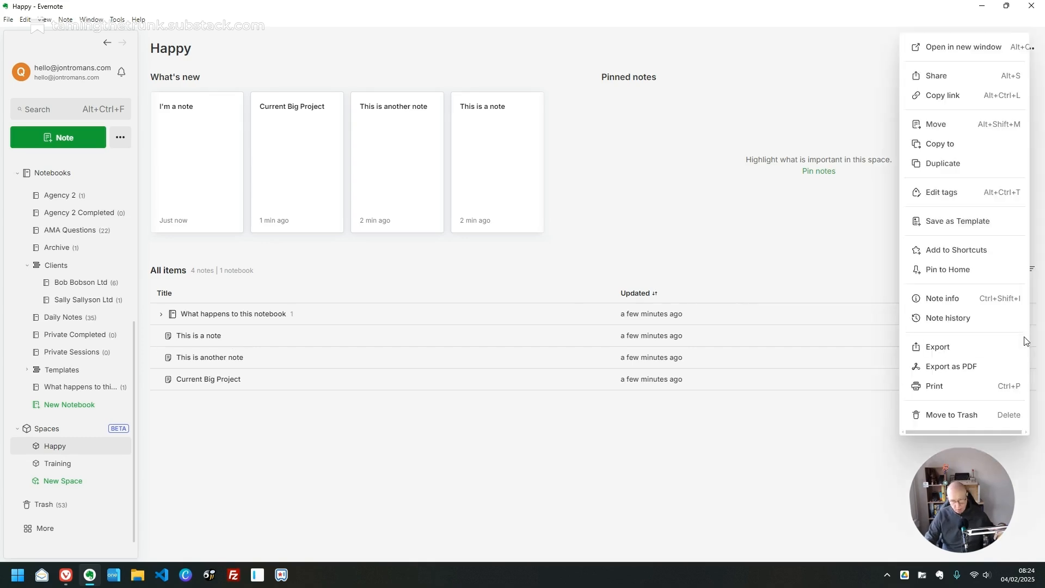
pyautogui.click(959, 130)
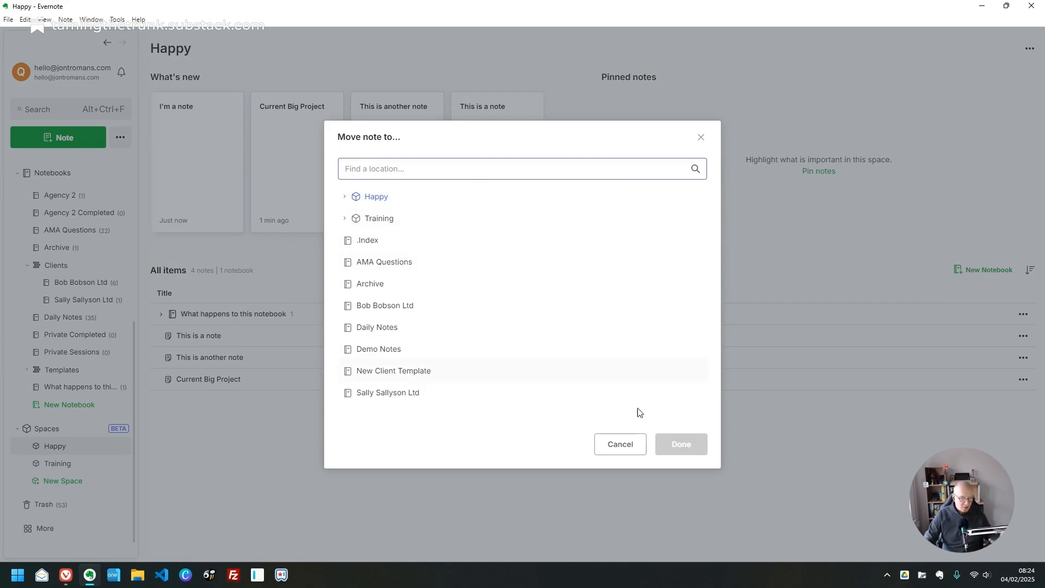
pyautogui.click(620, 443)
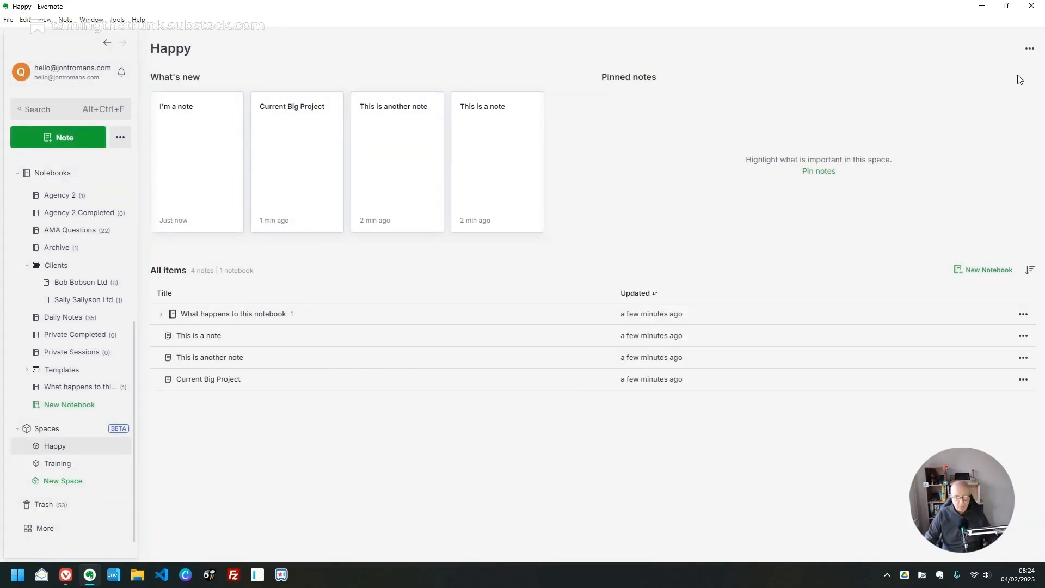
# - Delete the Happy space together with its notes and notebook
pyautogui.click(1030, 48)
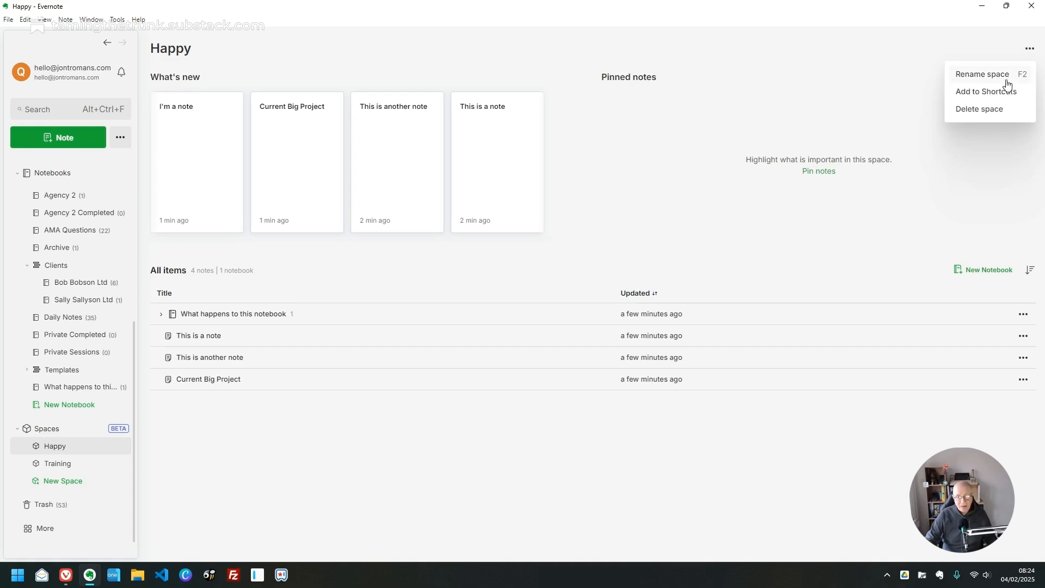
pyautogui.click(988, 108)
pyautogui.click(656, 331)
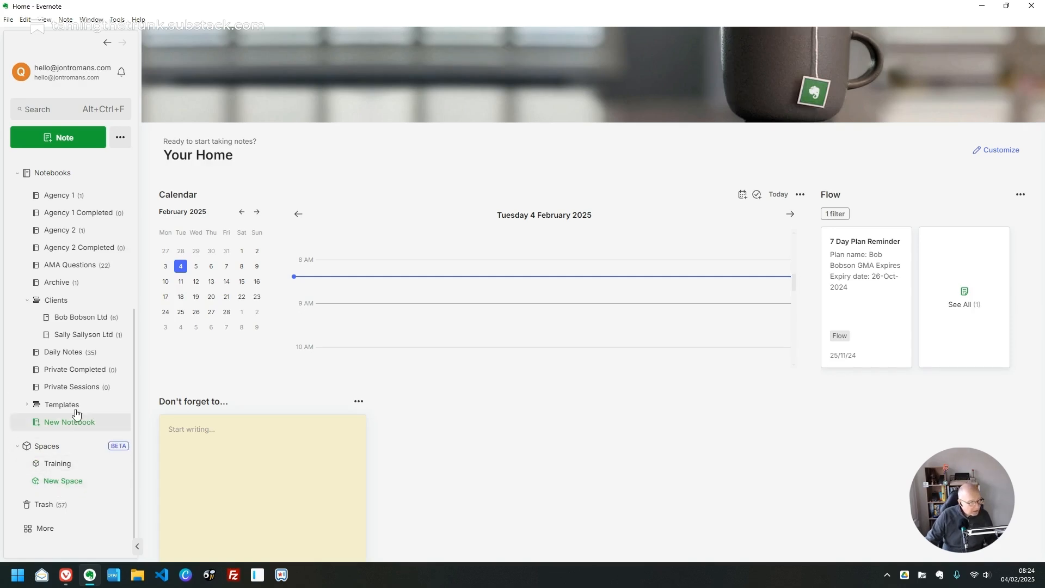
# - Check the full notebooks list and the Trash for the notebook and notes from the deleted Happy space
pyautogui.scroll(3, 88, 375)
pyautogui.scroll(-1, 84, 354)
pyautogui.click(121, 269)
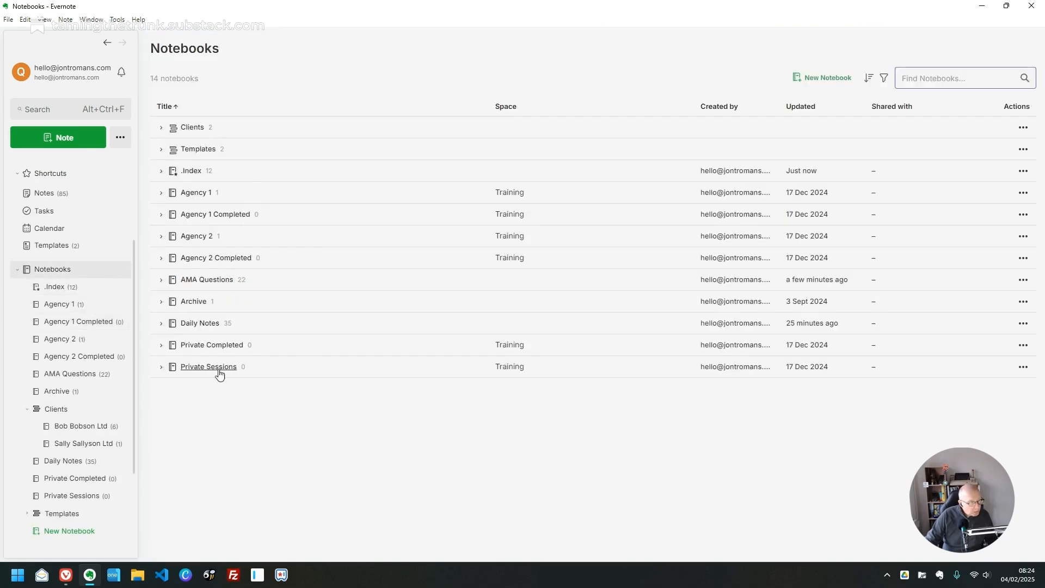
pyautogui.scroll(-2, 86, 480)
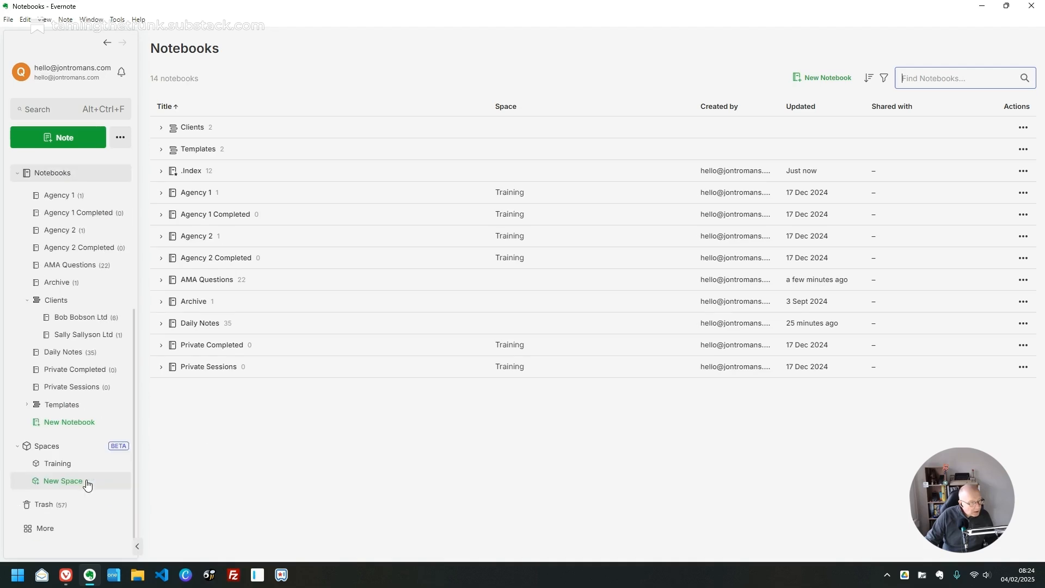
pyautogui.click(51, 511)
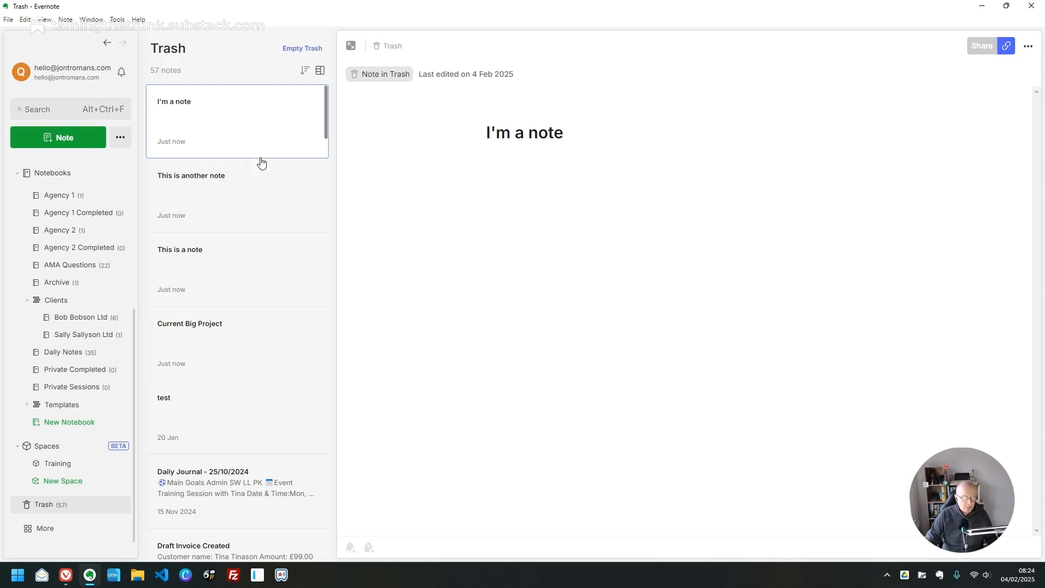
# - Return to the AMA 22 note in the AMA Questions notebook
pyautogui.scroll(5, 120, 272)
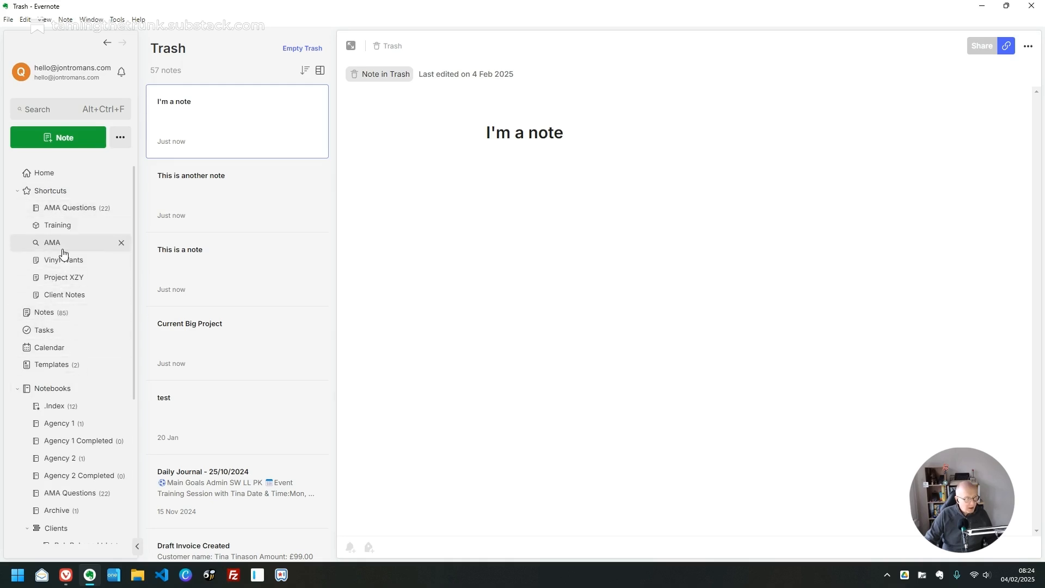
pyautogui.click(69, 214)
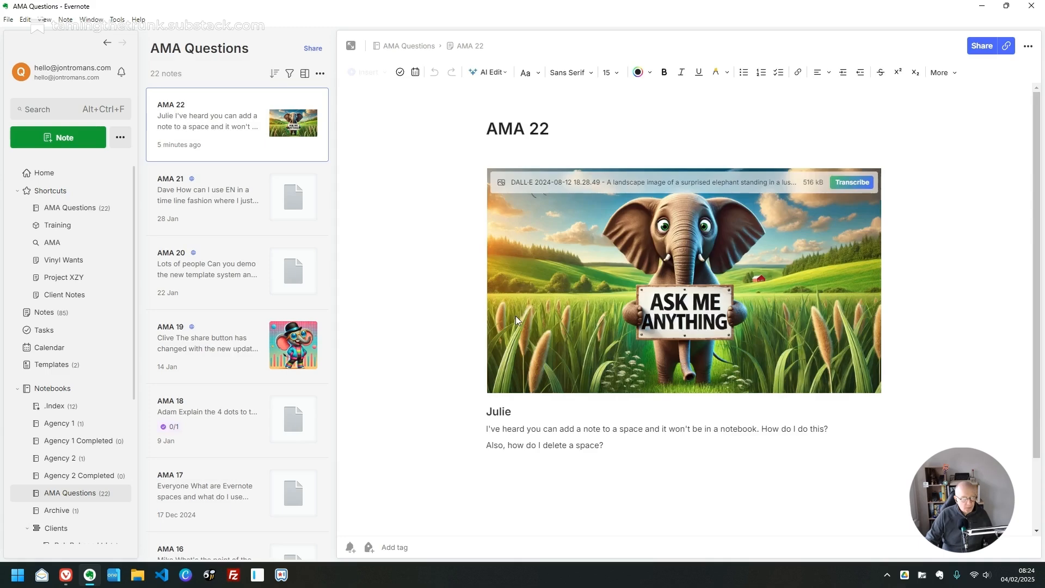